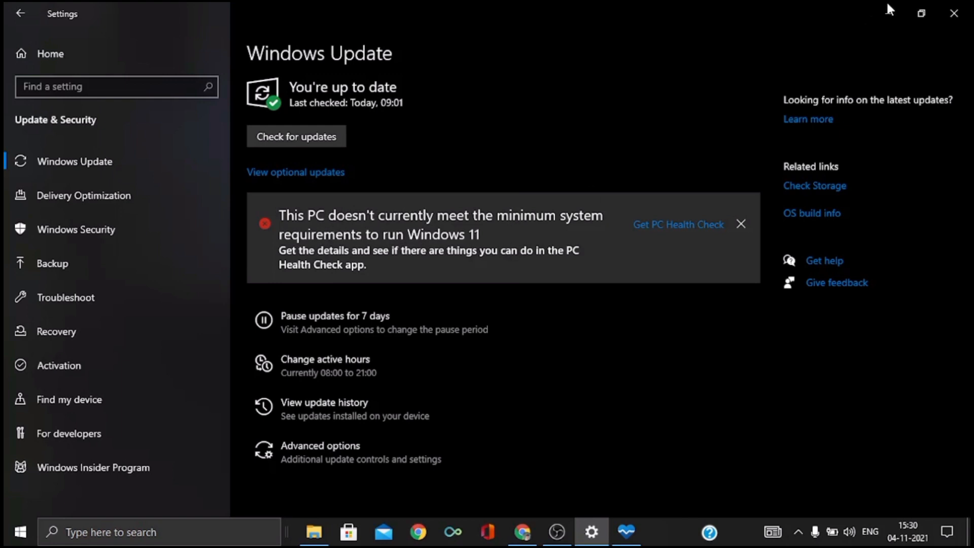
# Minimize the Windows Update settings and open PC Health Check to view its Introducing Windows 11 section
pyautogui.click(888, 15)
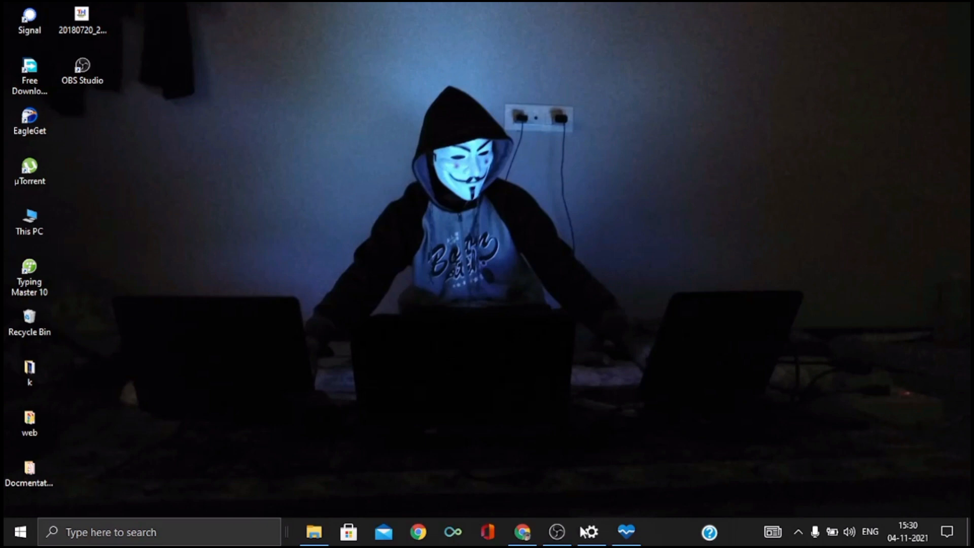
pyautogui.click(629, 532)
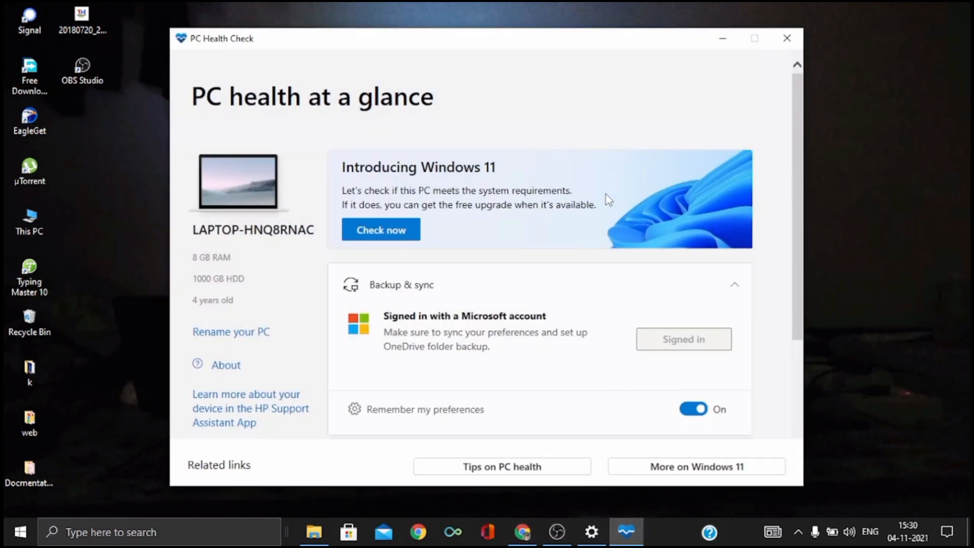
pyautogui.scroll(-2, 568, 221)
pyautogui.scroll(2, 495, 172)
pyautogui.tripleClick(492, 167)
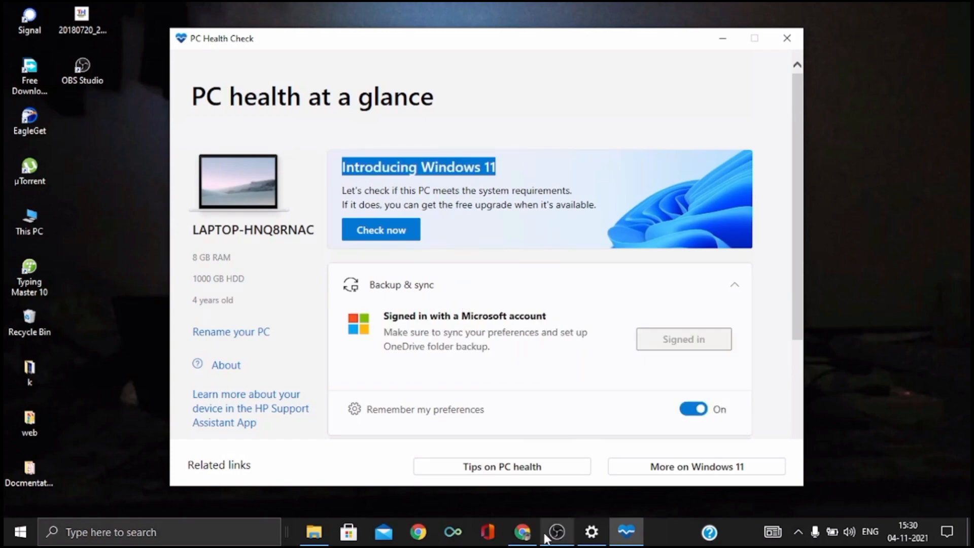
# Switch to Chrome and examine the Check for compatibility section with the PC Health Check app download on Microsoft's Windows 11 page
pyautogui.click(519, 533)
pyautogui.scroll(-3, 384, 439)
pyautogui.scroll(11, 384, 439)
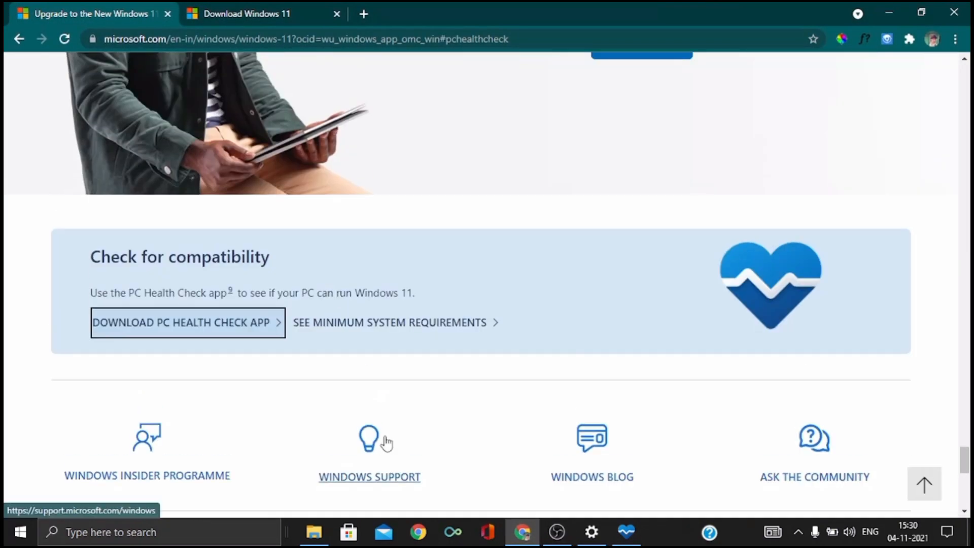
pyautogui.scroll(15, 384, 425)
pyautogui.scroll(-20, 387, 398)
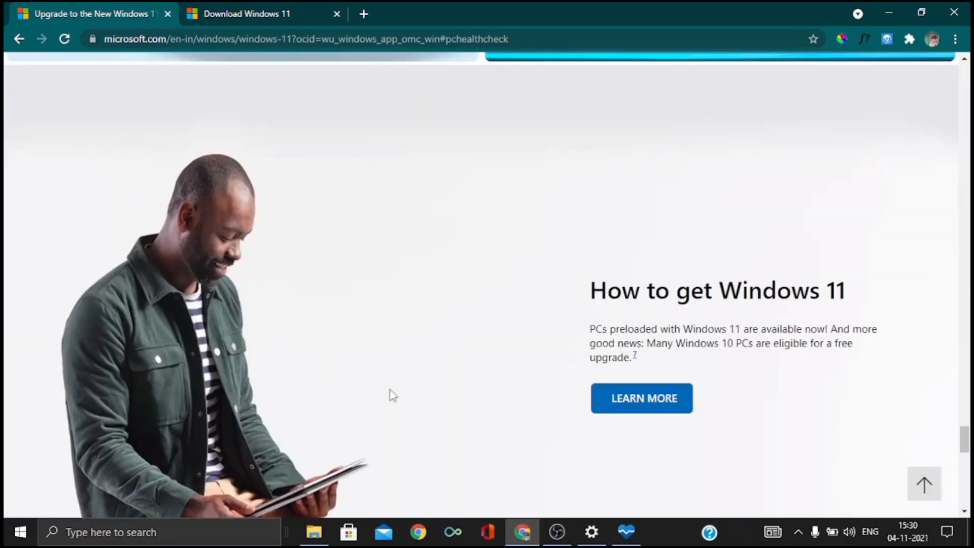
pyautogui.scroll(-6, 393, 392)
pyautogui.scroll(7, 391, 391)
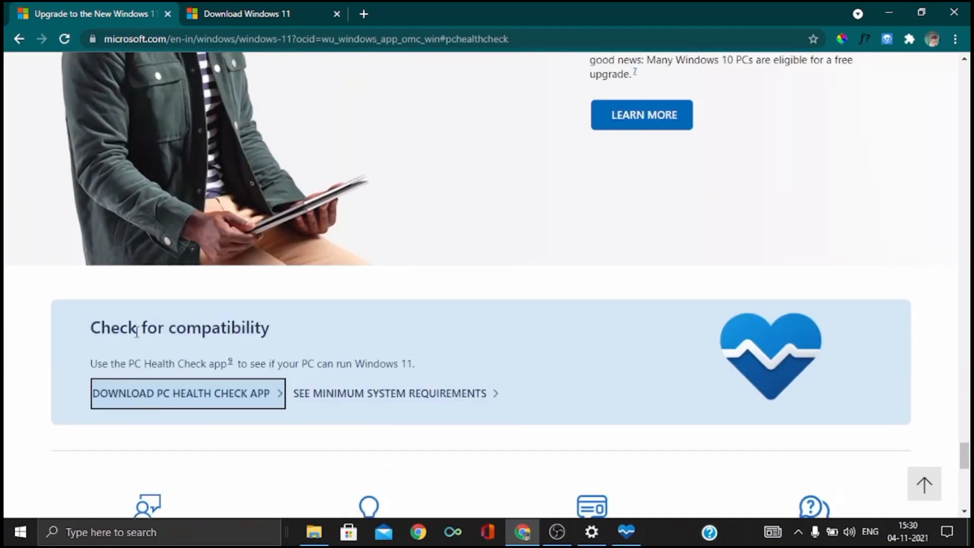
pyautogui.moveTo(96, 328); pyautogui.dragTo(294, 330)
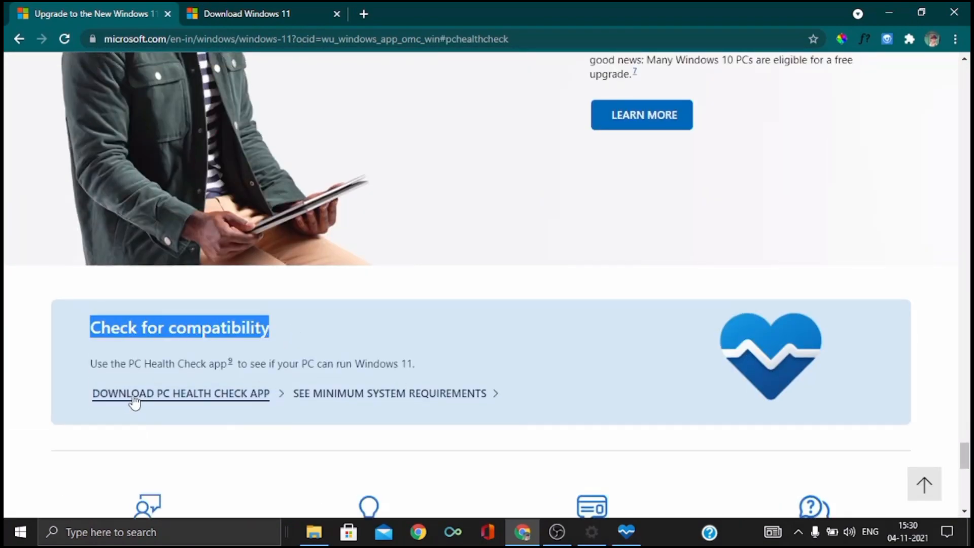
# Return to PC Health Check, look over its health categories and run the Windows 11 system requirements check
pyautogui.click(591, 531)
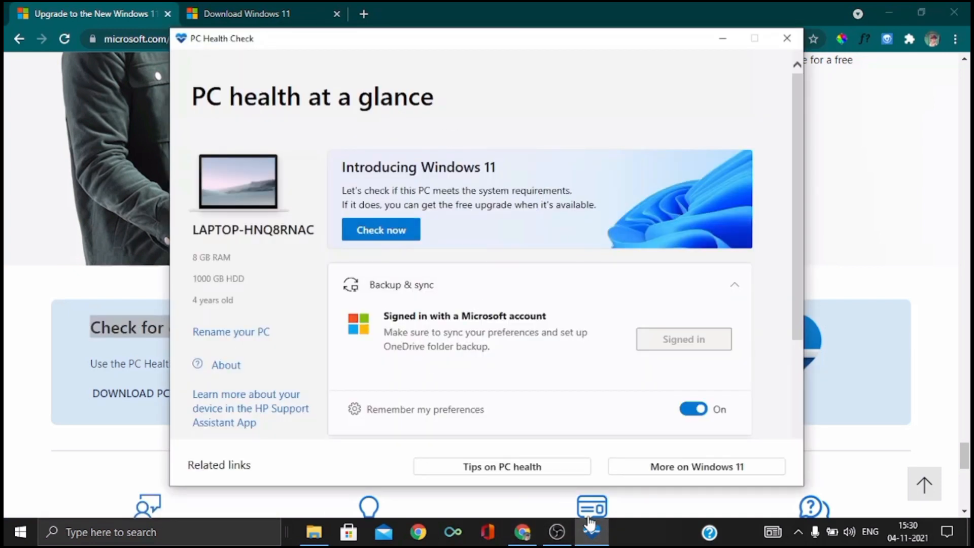
pyautogui.scroll(-2, 608, 289)
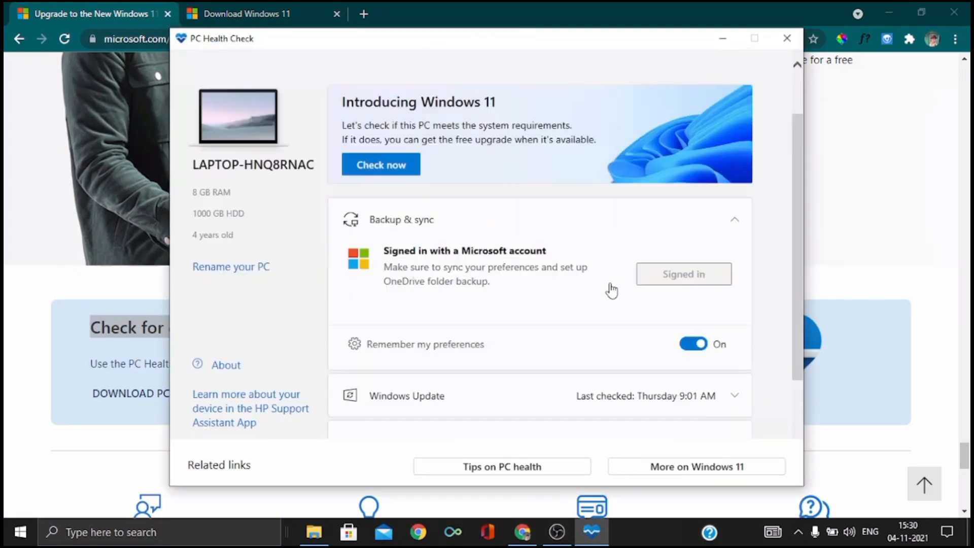
pyautogui.scroll(2, 611, 289)
pyautogui.scroll(-2, 608, 293)
pyautogui.scroll(-3, 659, 286)
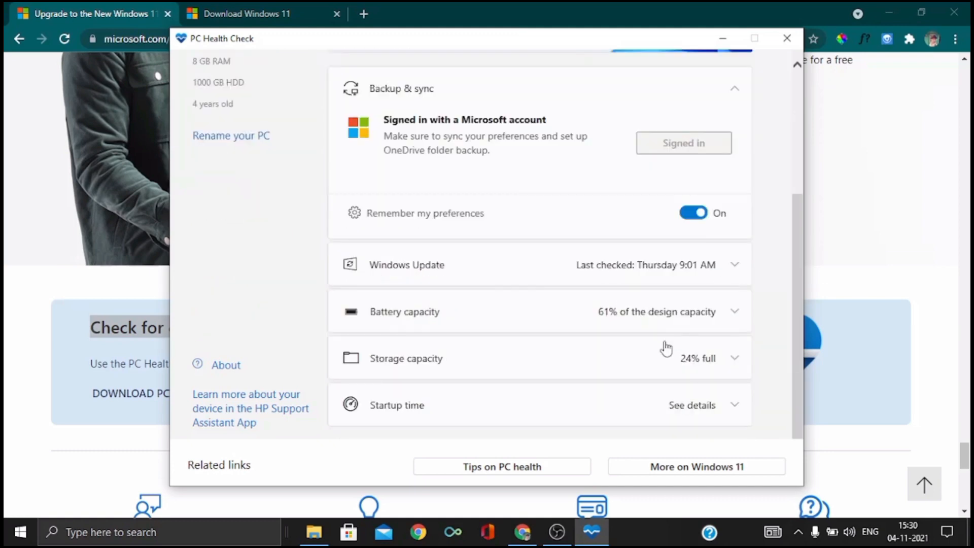
pyautogui.scroll(5, 665, 340)
pyautogui.click(388, 233)
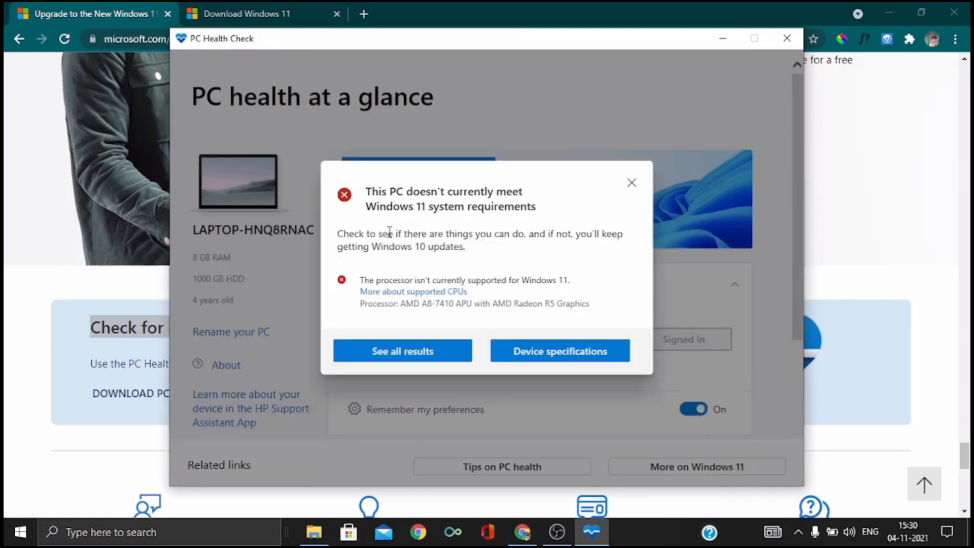
# Read the Windows 11 compatibility verdict and the processor details in the check result
pyautogui.moveTo(367, 192); pyautogui.dragTo(537, 216)
pyautogui.click(586, 215)
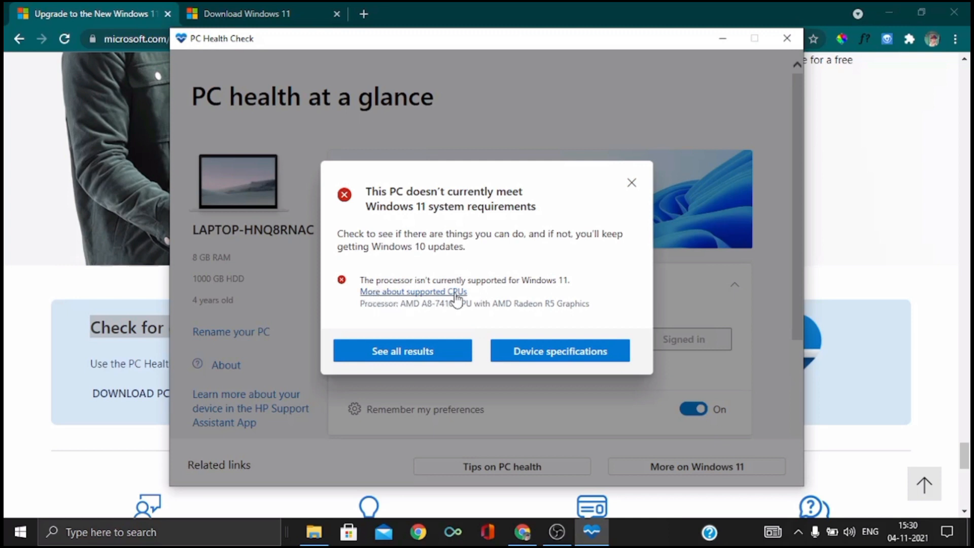
pyautogui.moveTo(361, 305); pyautogui.dragTo(589, 308)
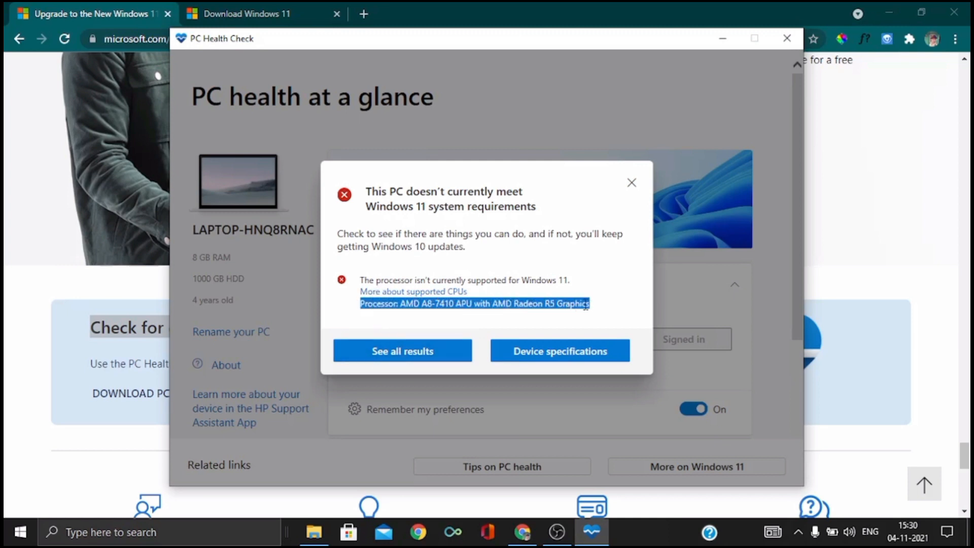
pyautogui.click(525, 317)
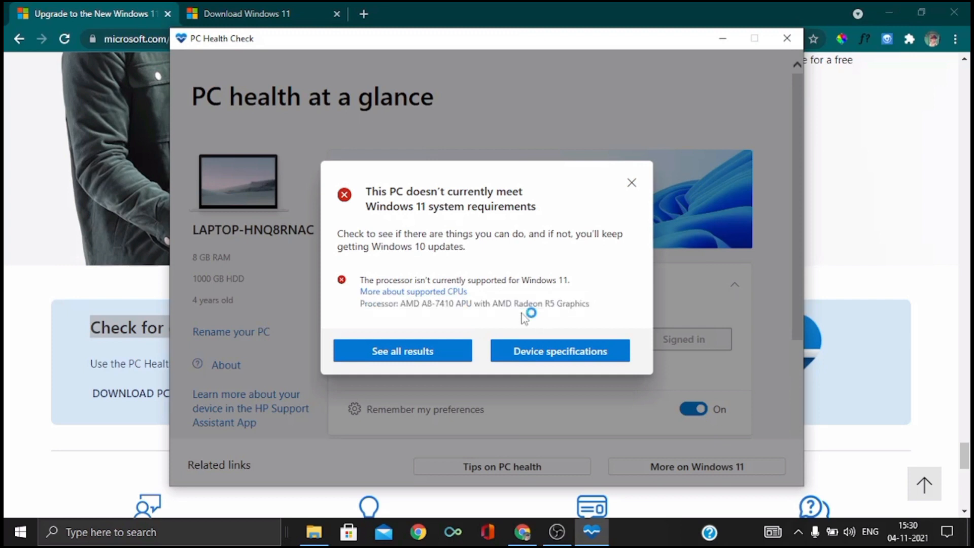
# Show all results of the compatibility check and review the processor requirement
pyautogui.click(416, 357)
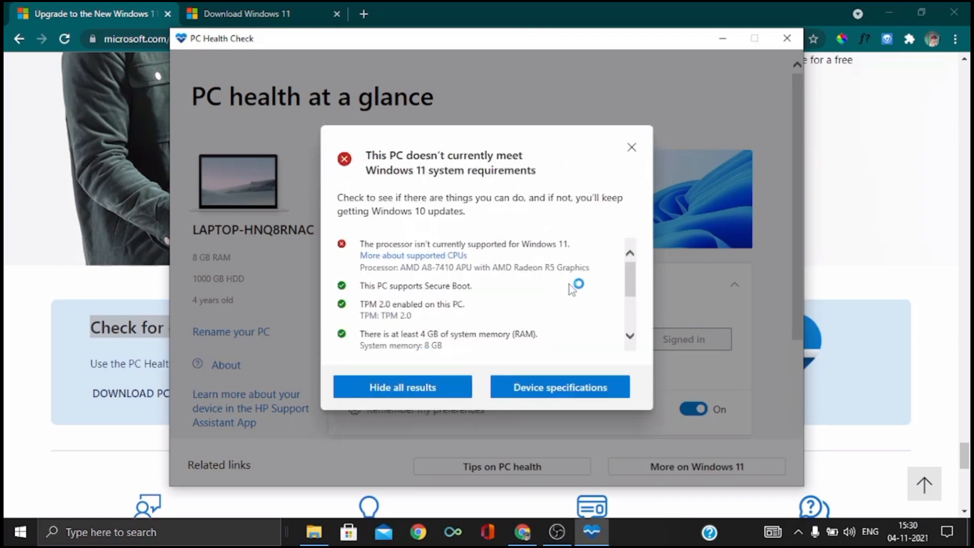
pyautogui.moveTo(631, 278)
pyautogui.mouseDown()
pyautogui.moveTo(634, 322)
pyautogui.moveTo(627, 264)
pyautogui.mouseUp()
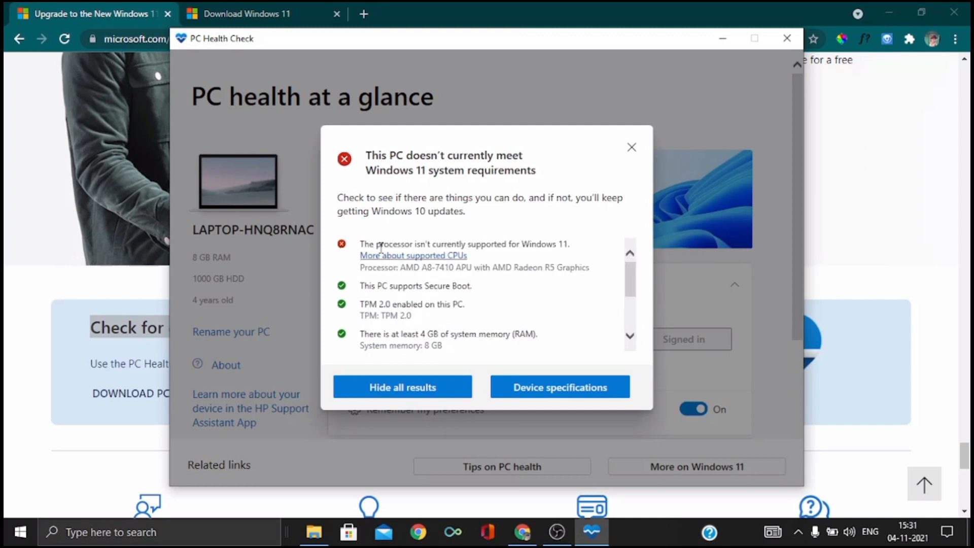
pyautogui.moveTo(361, 244); pyautogui.dragTo(506, 244)
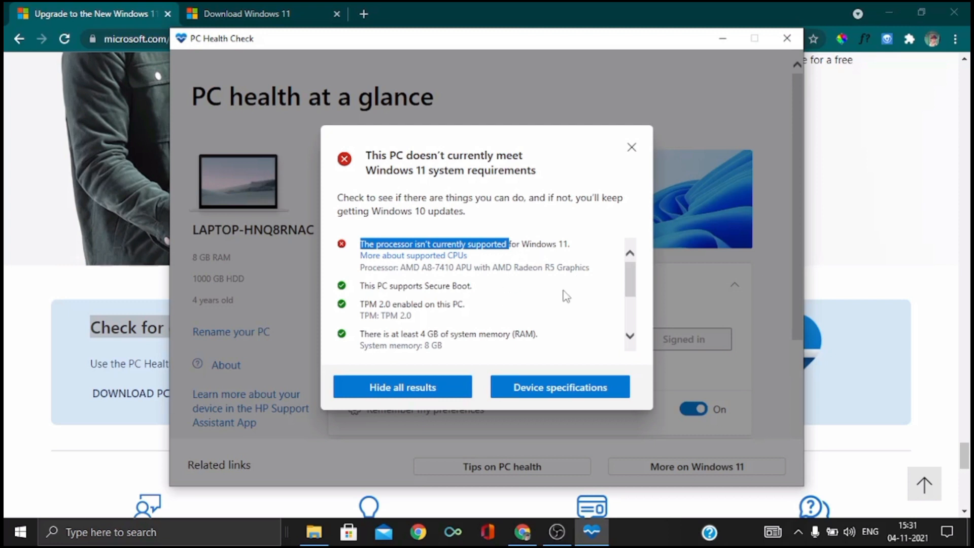
pyautogui.click(591, 218)
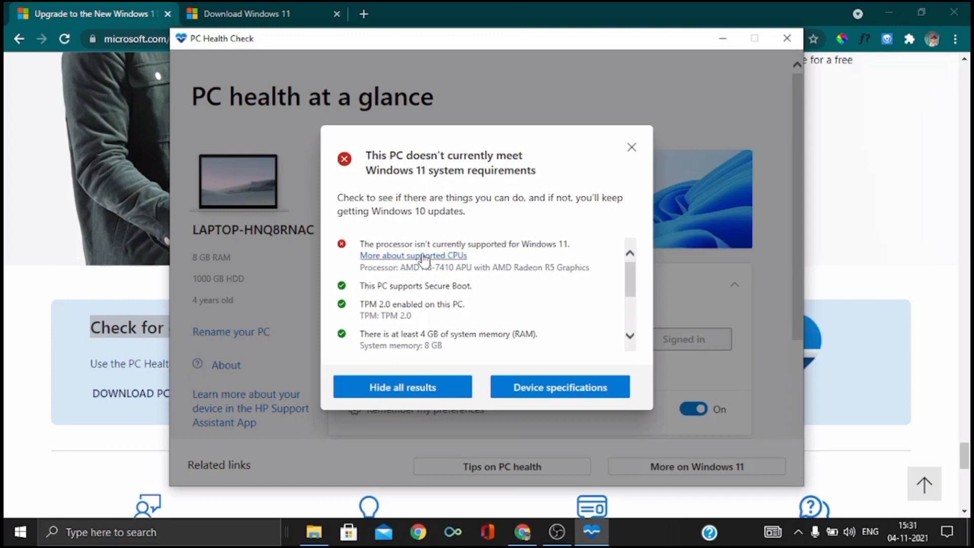
# Minimize PC Health Check and bring up Microsoft's Download Windows 11 page in Chrome, highlighting its web address
pyautogui.click(722, 39)
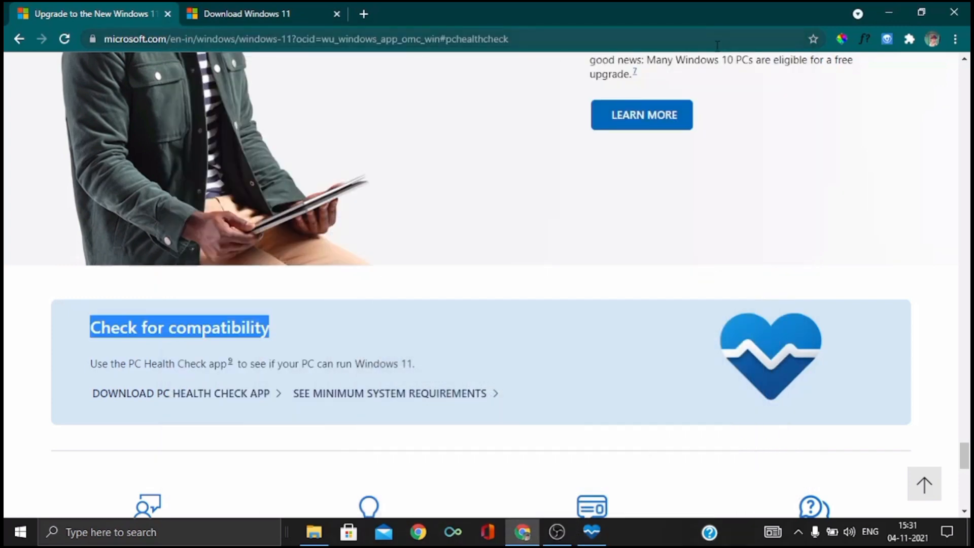
pyautogui.scroll(-8, 405, 300)
pyautogui.scroll(10, 406, 300)
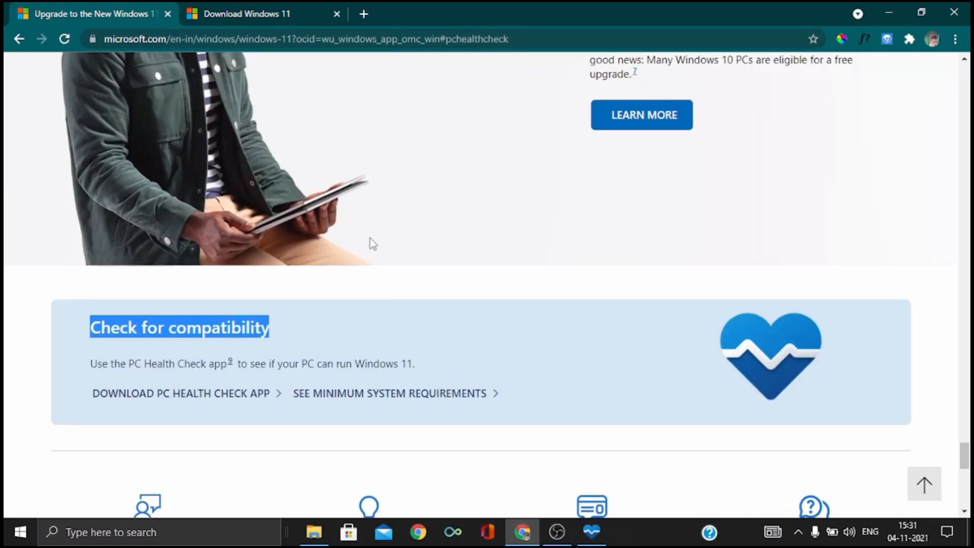
pyautogui.click(284, 10)
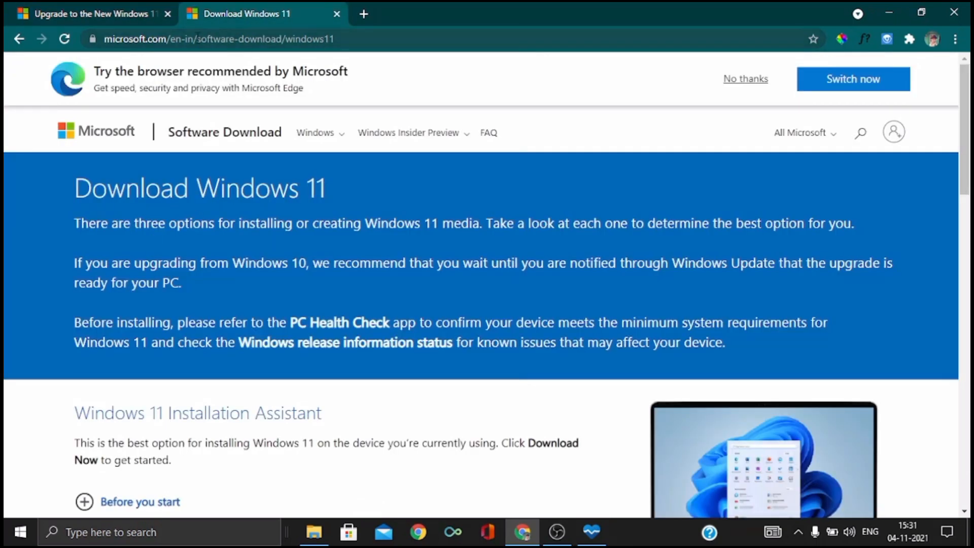
pyautogui.click(137, 41)
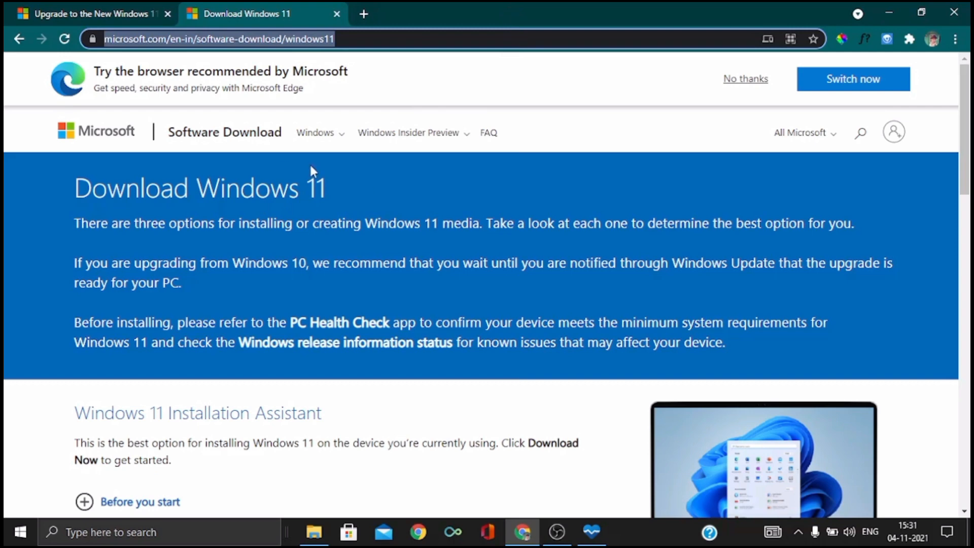
# Choose Windows 11 in the Download Windows 11 Disk Image (ISO) section and submit the selection
pyautogui.scroll(-4, 353, 212)
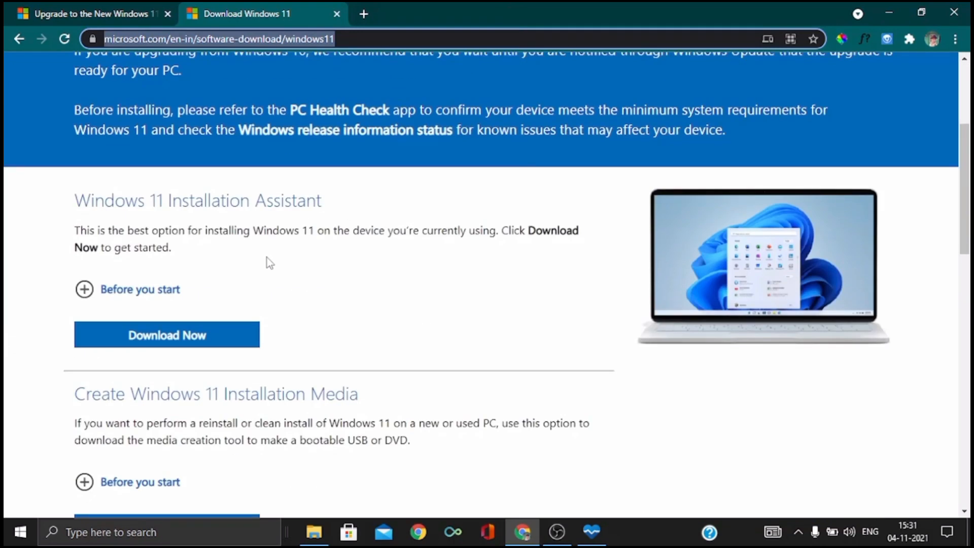
pyautogui.click(27, 252)
pyautogui.scroll(-8, 282, 276)
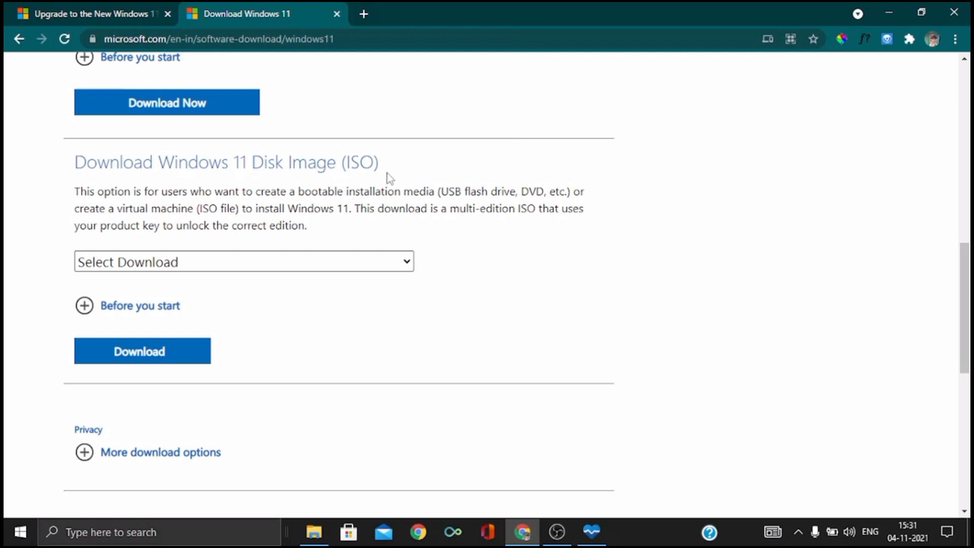
pyautogui.click(376, 264)
pyautogui.click(163, 302)
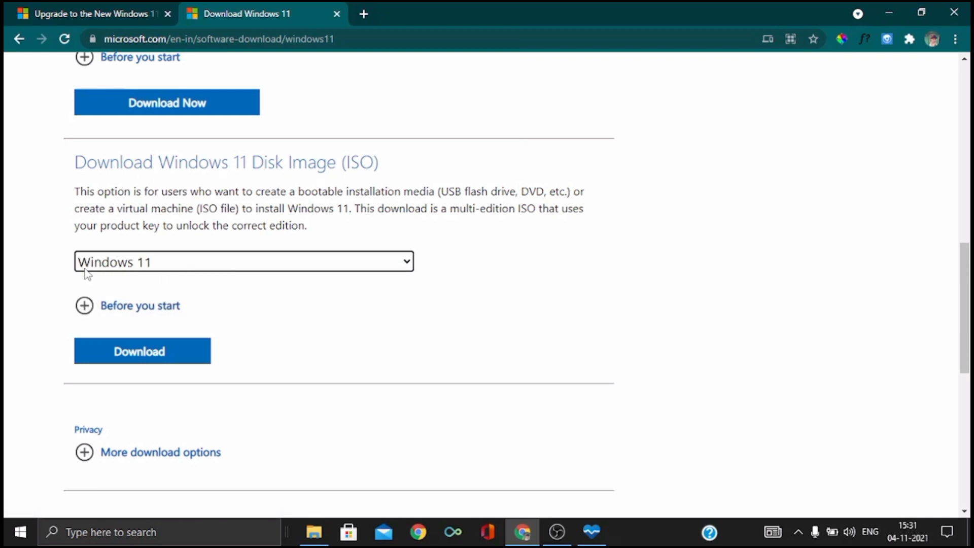
pyautogui.click(140, 354)
# Set the product language to English and confirm it
pyautogui.scroll(-4, 137, 359)
pyautogui.scroll(-1, 352, 294)
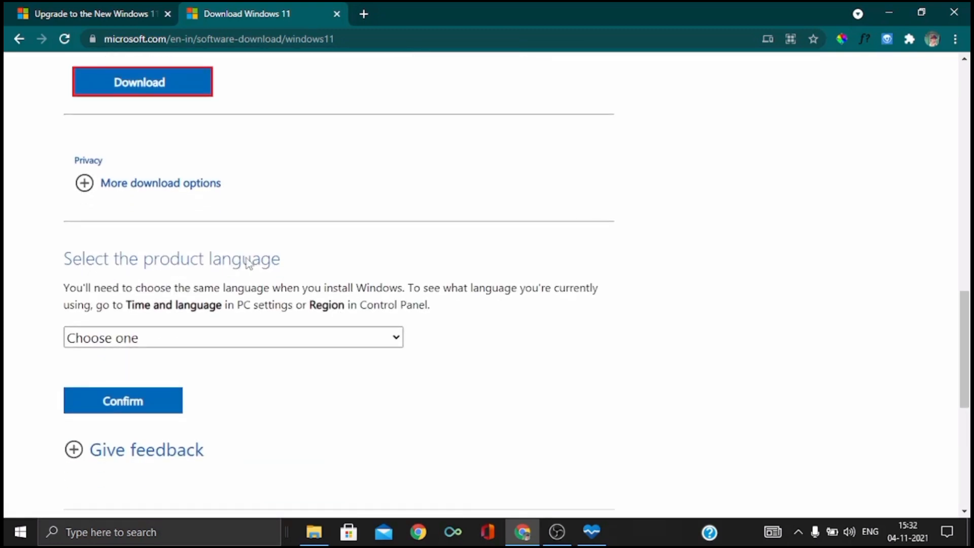
pyautogui.click(308, 340)
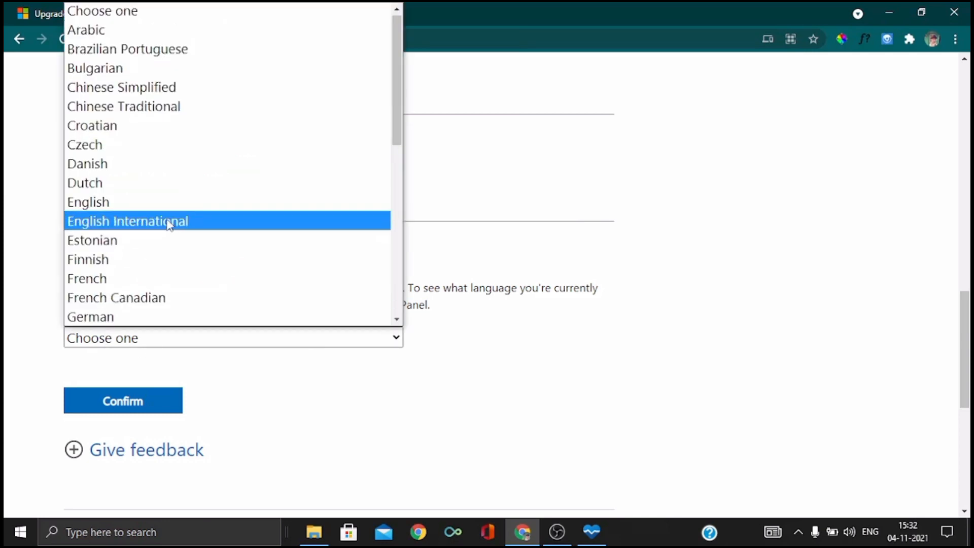
pyautogui.click(128, 205)
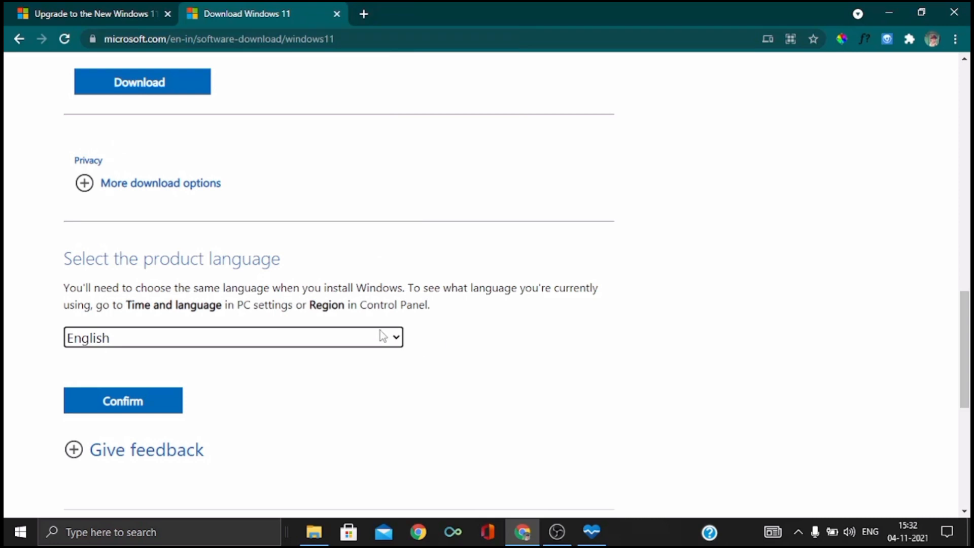
pyautogui.scroll(-2, 513, 326)
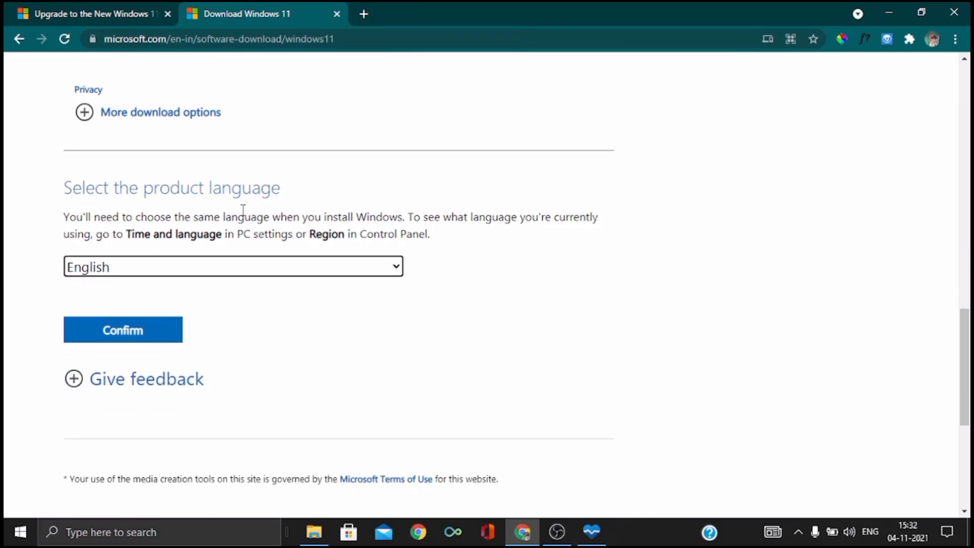
pyautogui.click(125, 333)
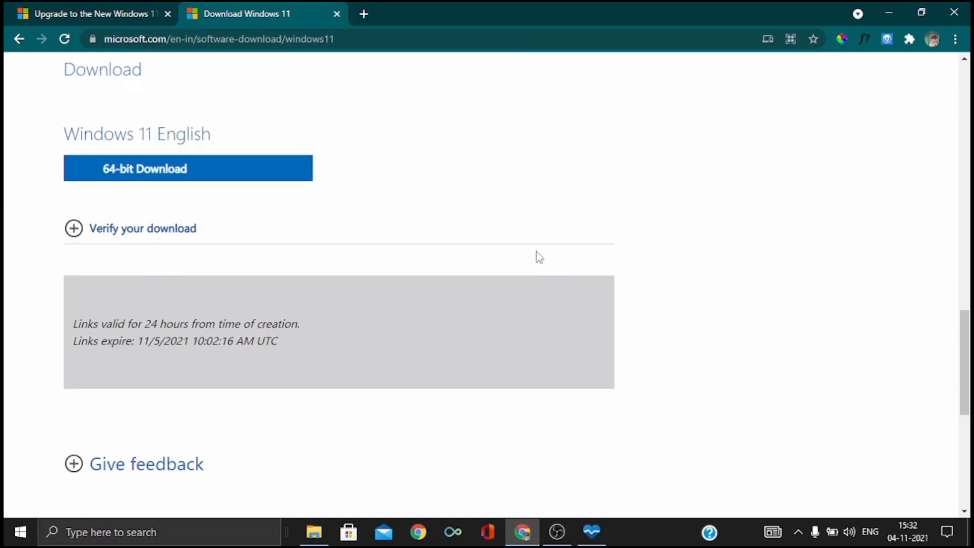
# Start the 64-bit download of the Windows 11 English disk image
pyautogui.scroll(-1, 538, 253)
pyautogui.scroll(1, 537, 253)
pyautogui.scroll(1, 537, 252)
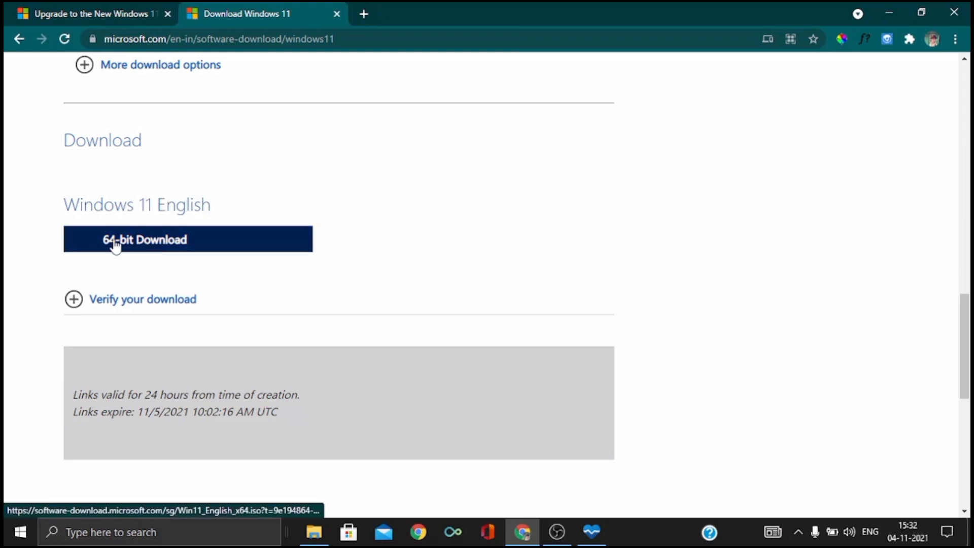
pyautogui.click(227, 250)
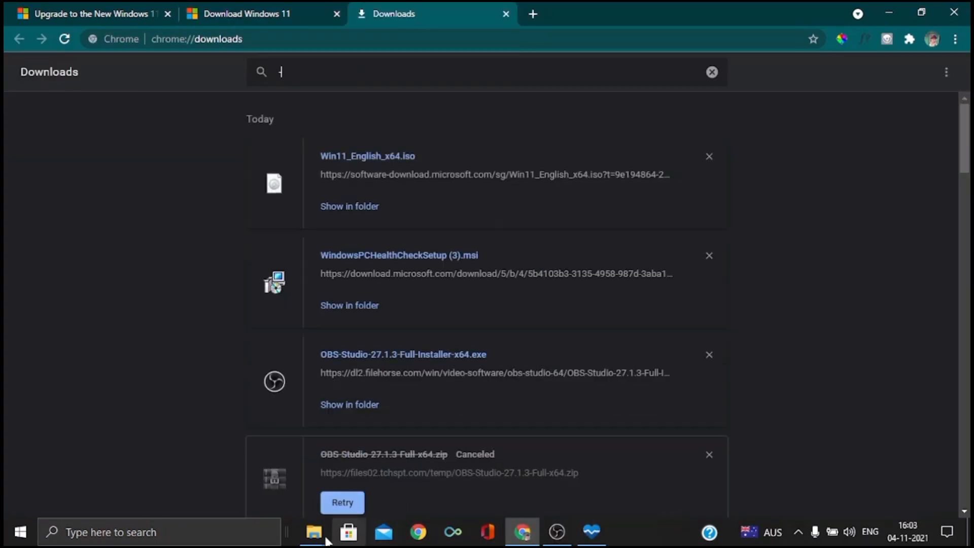
# Switch to the personal (D:) drive in File Explorer and select the Win11_English_x64.iso file
pyautogui.moveTo(315, 533)
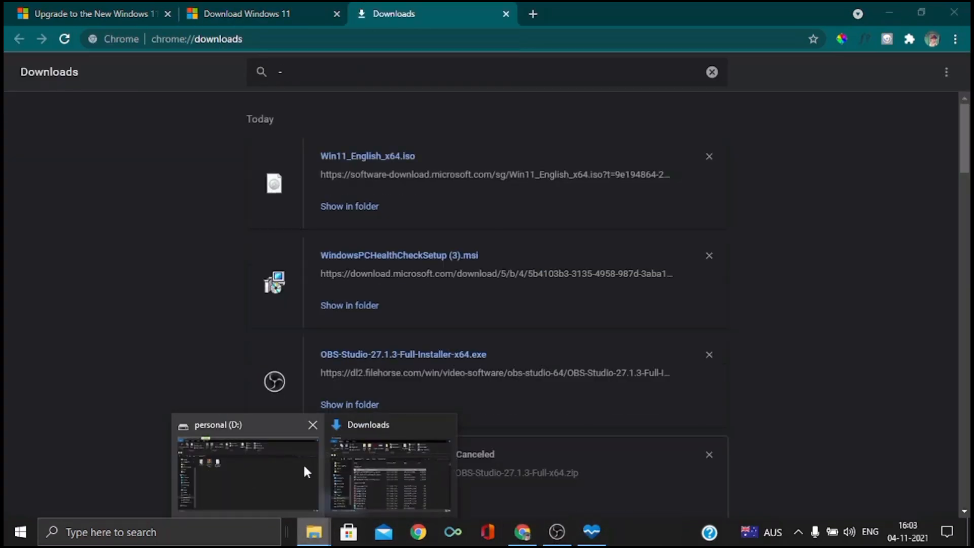
pyautogui.click(217, 463)
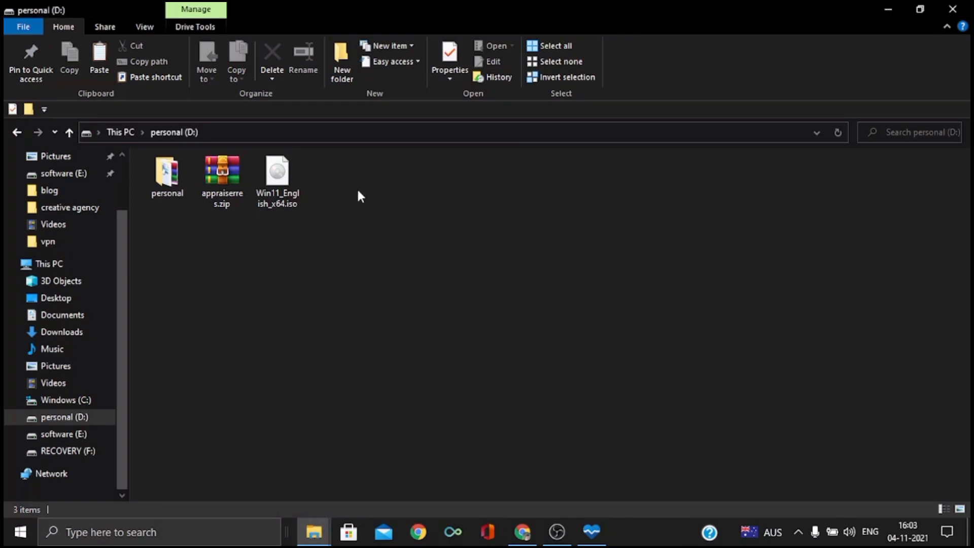
pyautogui.doubleClick(293, 188)
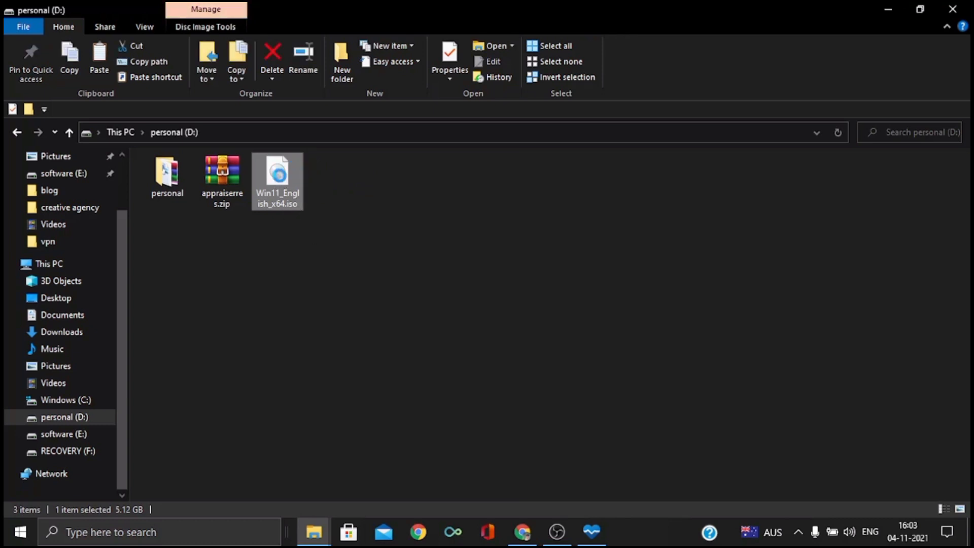
# Extract Win11_English_x64.iso with WinRAR to the destination D:\Win11_English_x64
pyautogui.rightClick(280, 175)
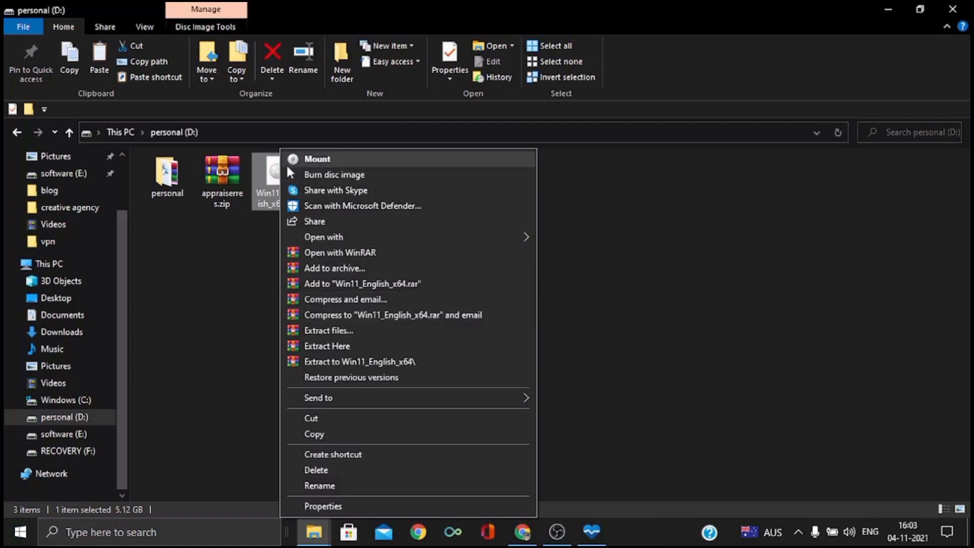
pyautogui.click(381, 337)
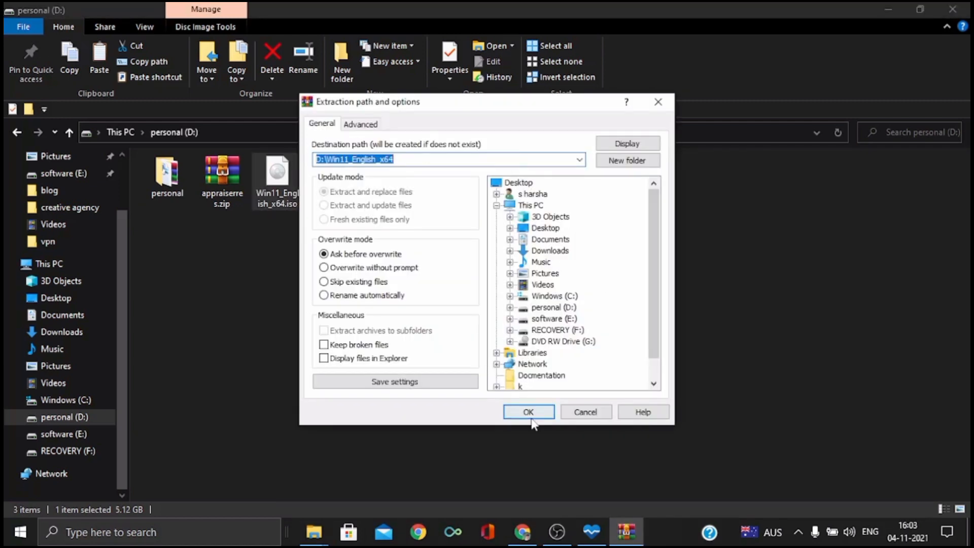
pyautogui.click(533, 413)
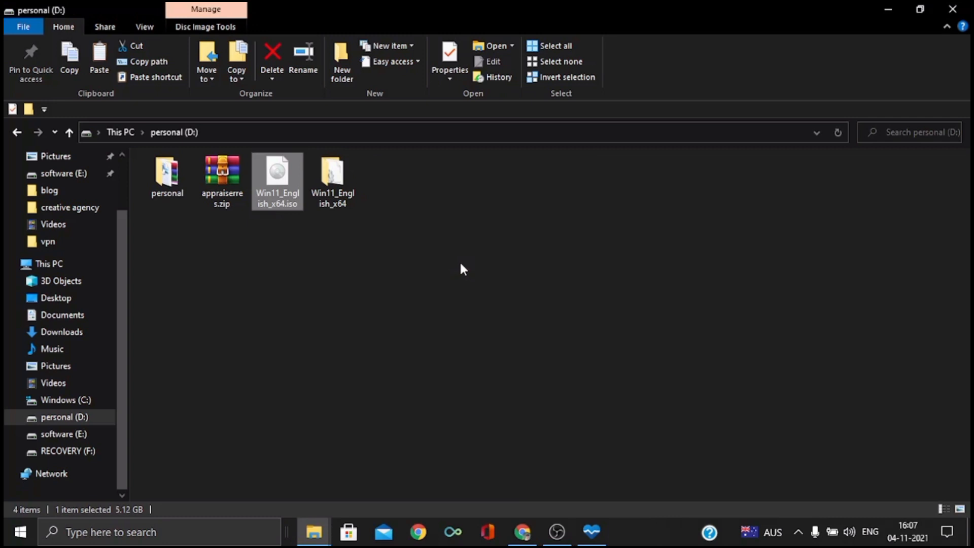
# Open the extracted Win11_English_x64 folder on the personal (D:) drive
pyautogui.click(463, 269)
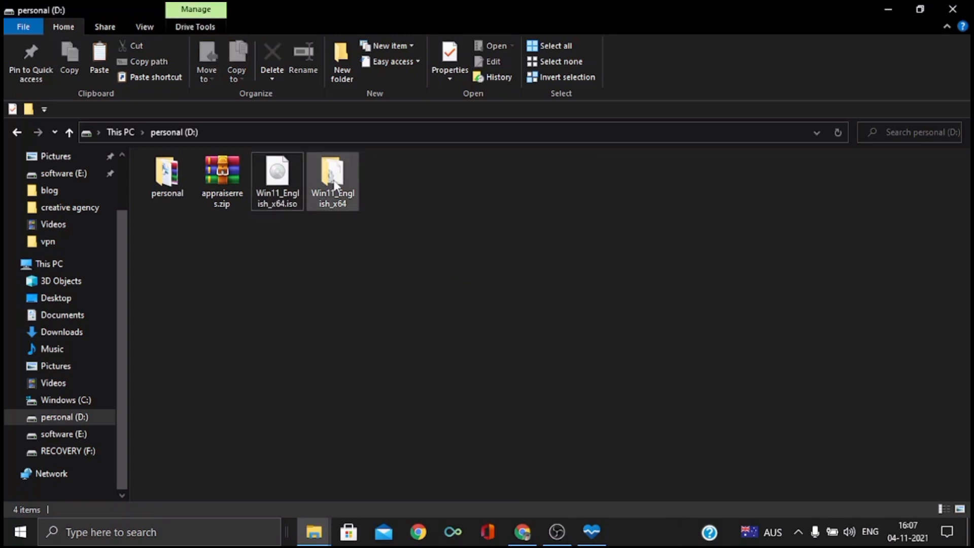
pyautogui.click(330, 182)
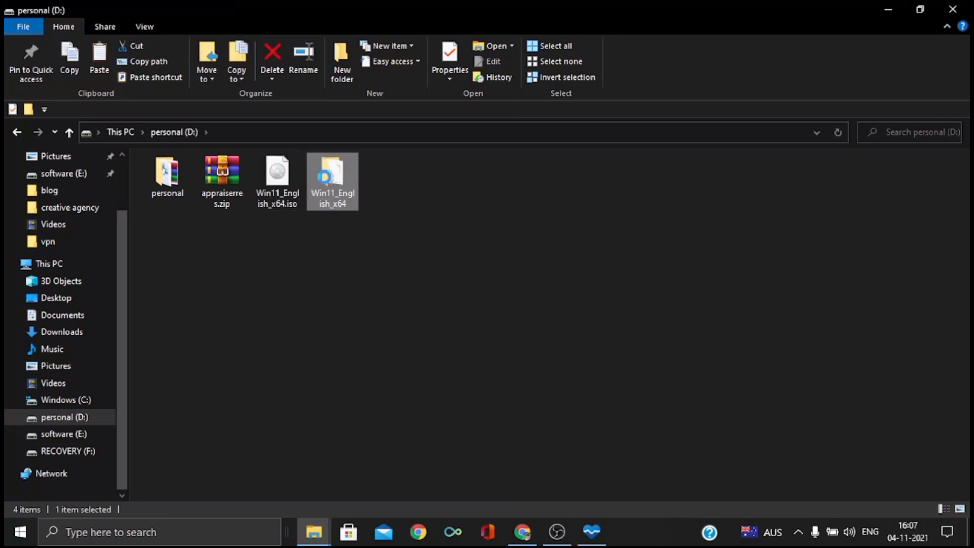
pyautogui.doubleClick(337, 200)
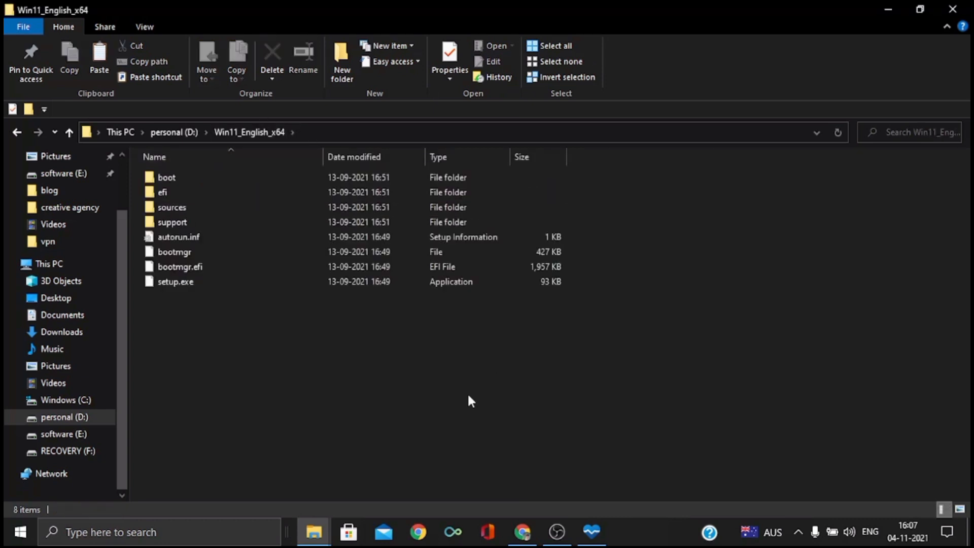
# Switch to PC Health Check to review the Windows 11 requirement results, and return to File Explorer
pyautogui.click(597, 534)
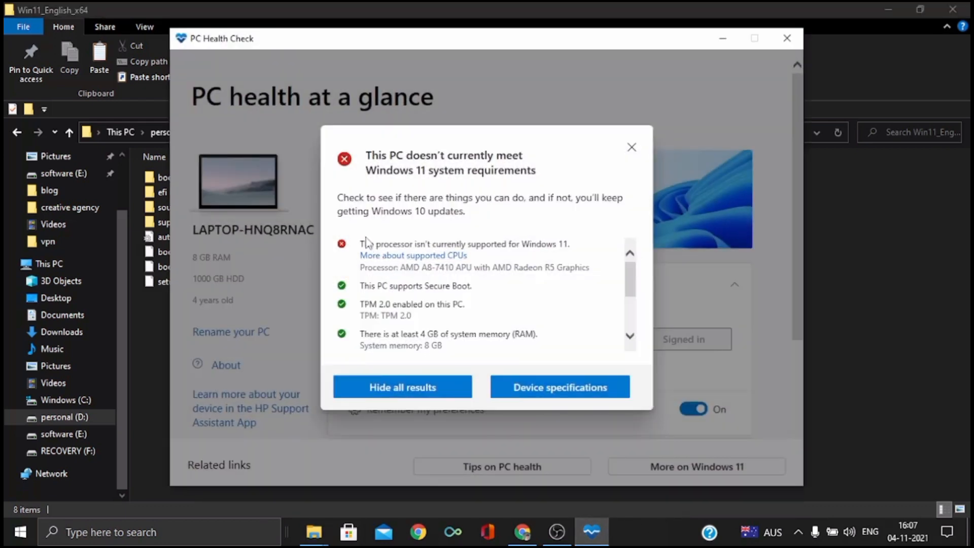
pyautogui.click(852, 236)
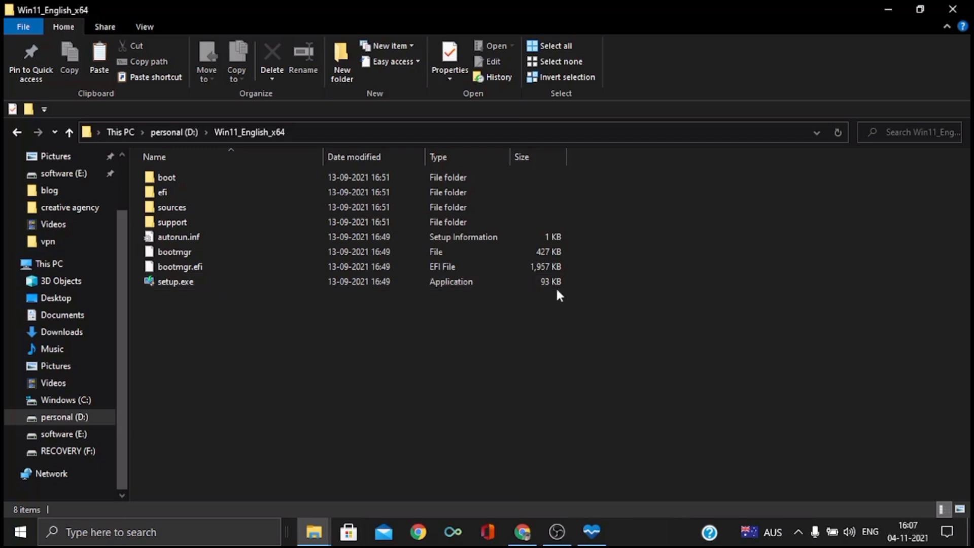
# Try to install Windows 11 by running setup.exe as administrator and proceeding past the first setup page, and cancel the setup
pyautogui.doubleClick(351, 285)
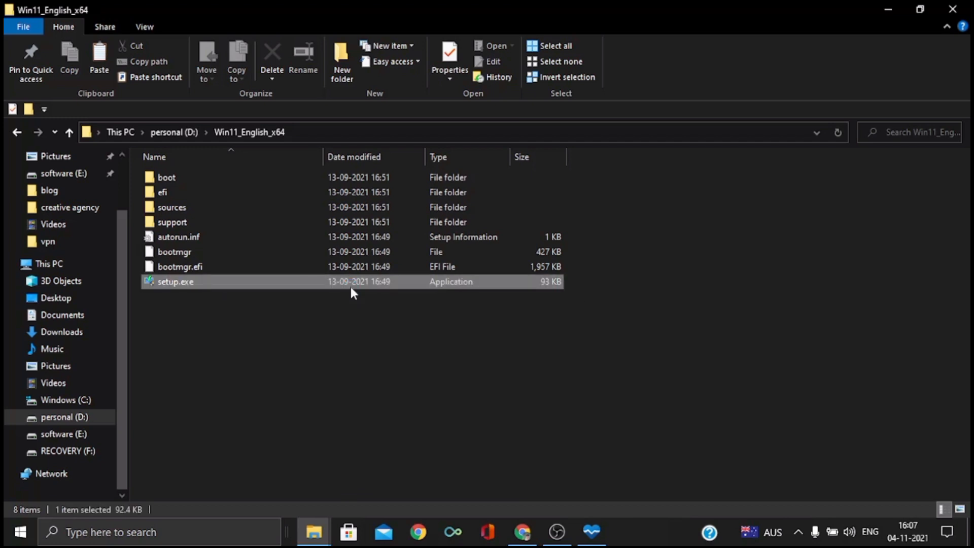
pyautogui.rightClick(351, 287)
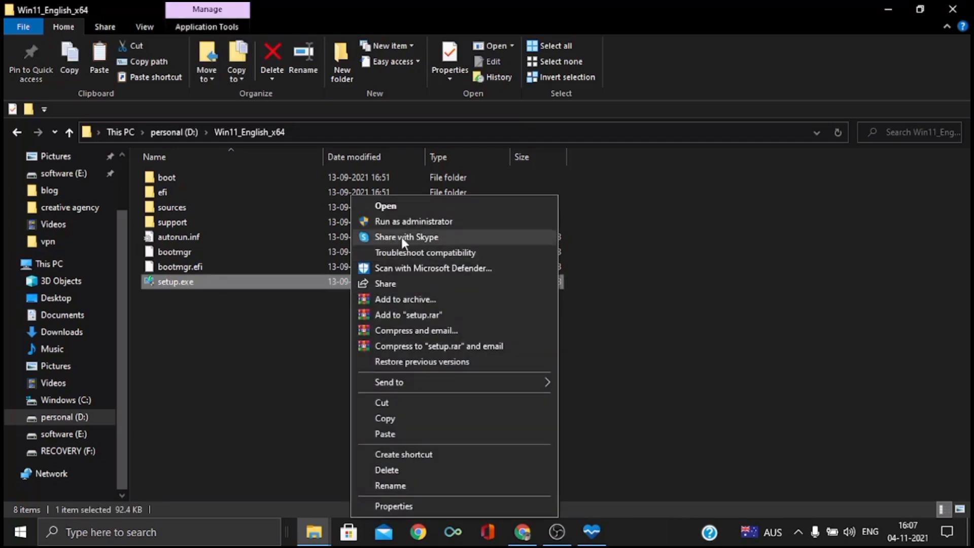
pyautogui.click(403, 221)
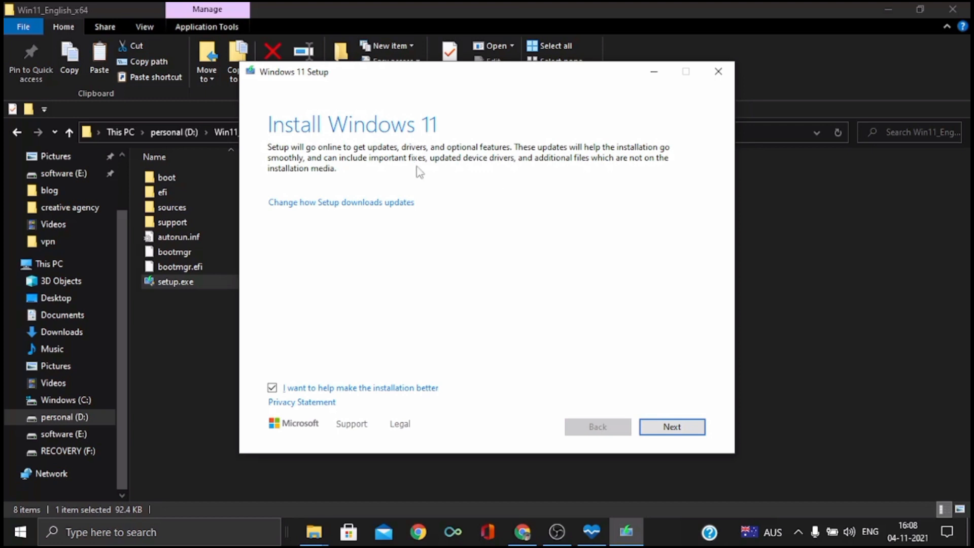
pyautogui.click(675, 427)
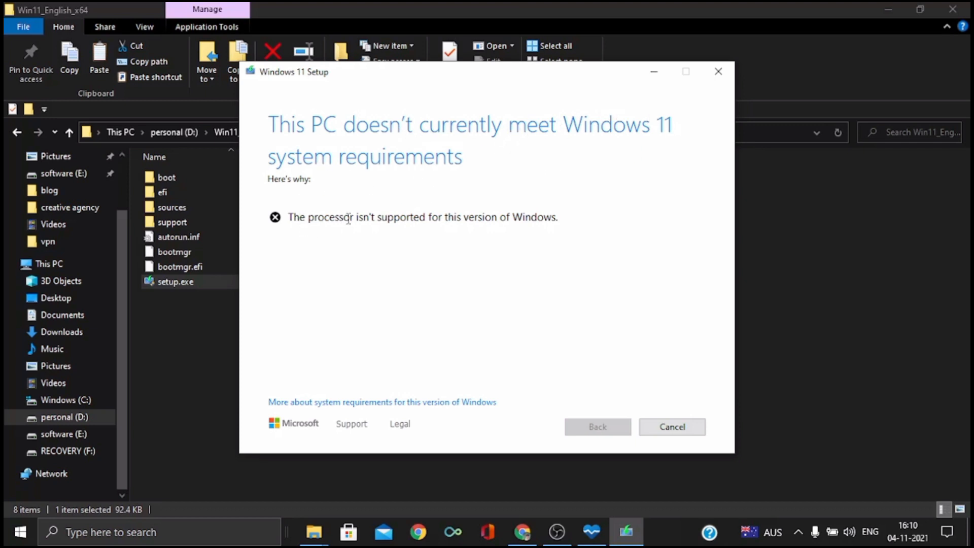
pyautogui.click(680, 429)
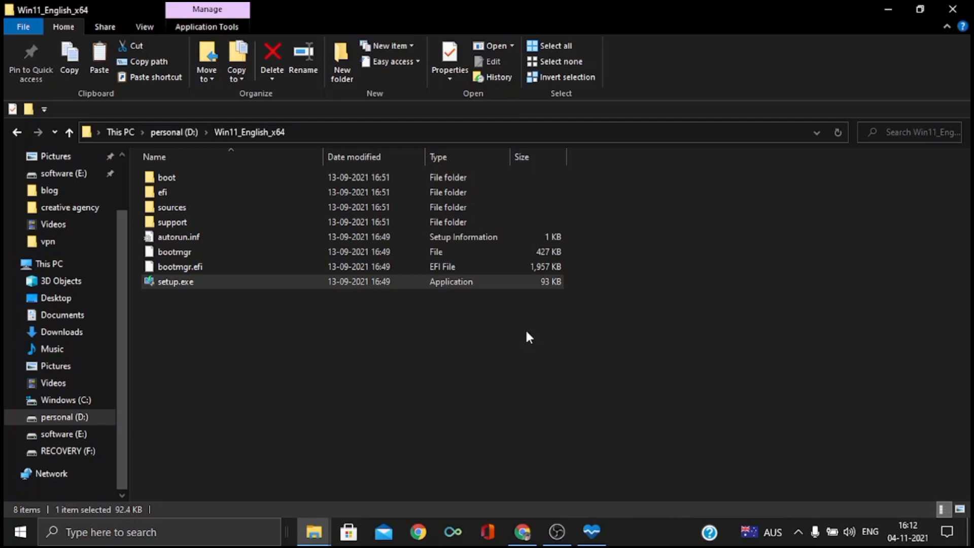
# Open the sources folder inside Win11_English_x64
pyautogui.click(365, 320)
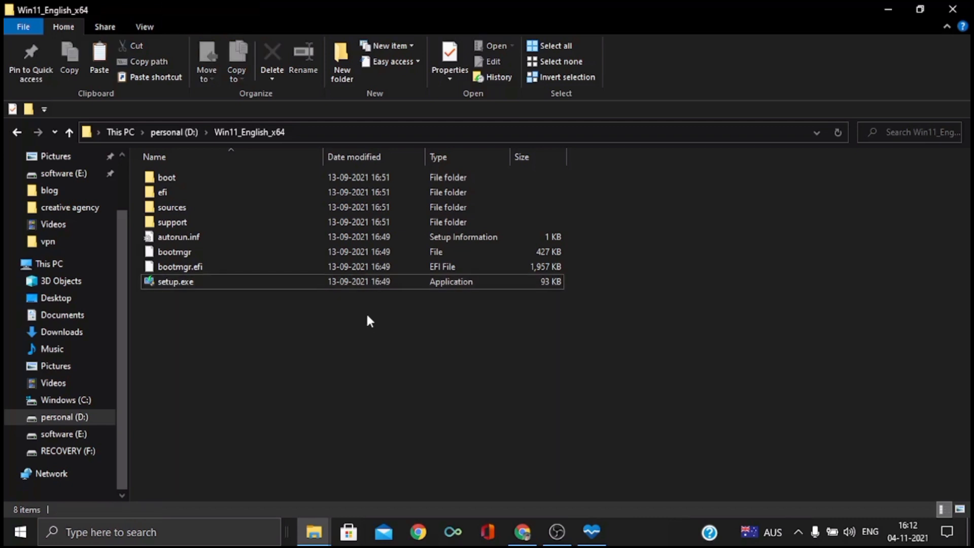
pyautogui.click(179, 213)
pyautogui.doubleClick(179, 212)
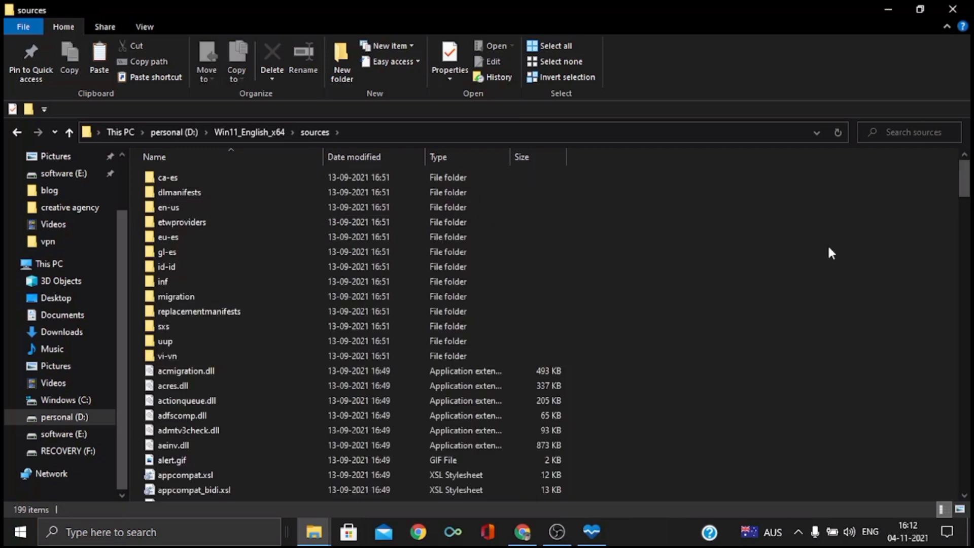
# Open the appraiserres.dll file from the sources folder in Notepad and maximize its window
pyautogui.scroll(-2, 814, 295)
pyautogui.scroll(-4, 814, 295)
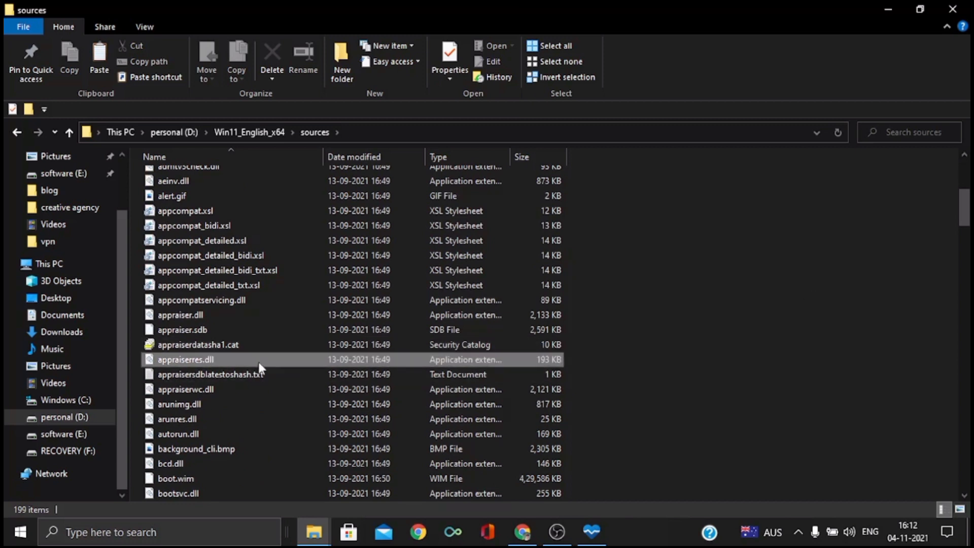
pyautogui.click(258, 360)
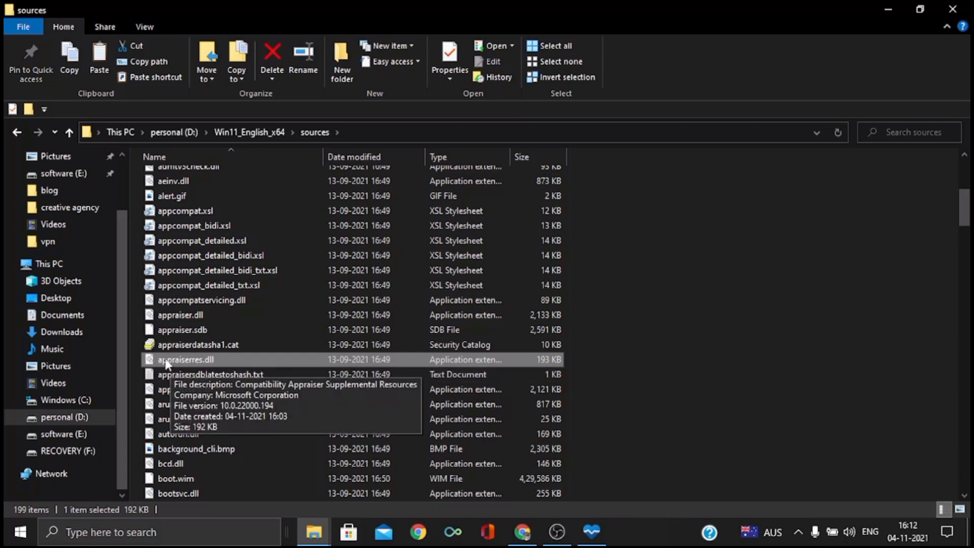
pyautogui.rightClick(389, 359)
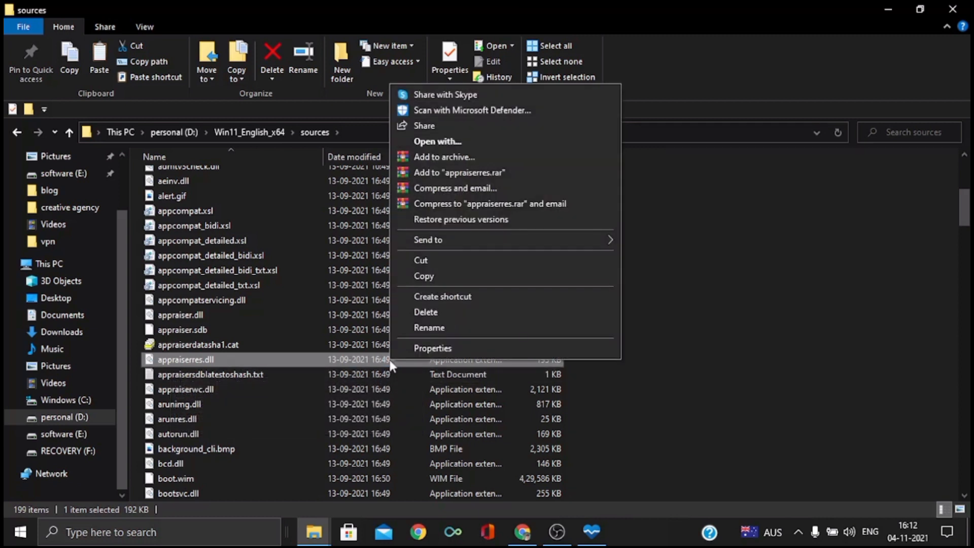
pyautogui.click(506, 137)
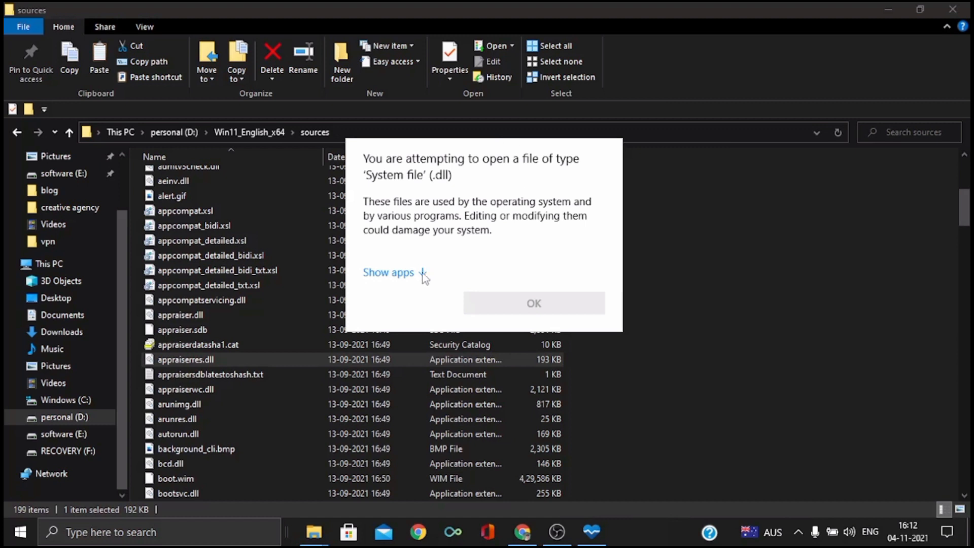
pyautogui.click(421, 274)
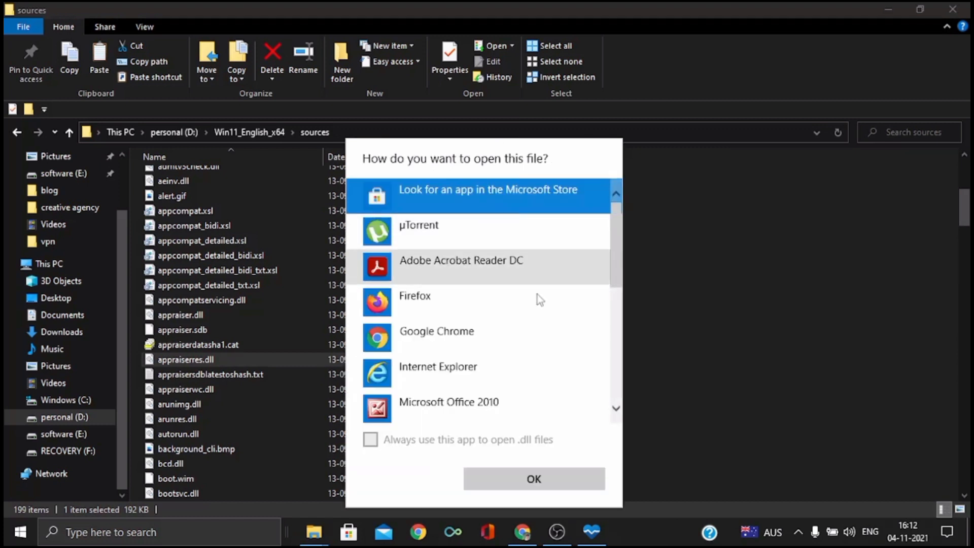
pyautogui.scroll(-3, 533, 334)
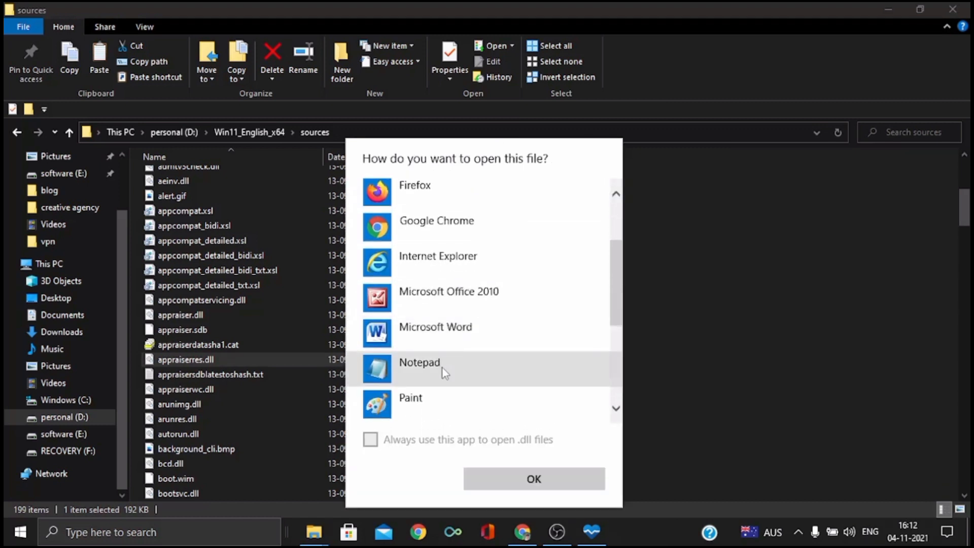
pyautogui.click(444, 371)
pyautogui.click(576, 482)
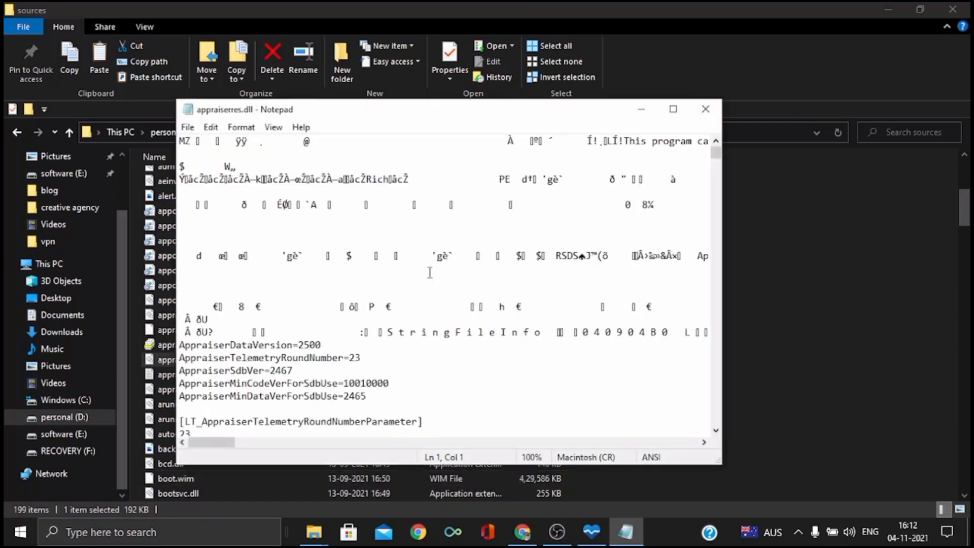
pyautogui.click(673, 108)
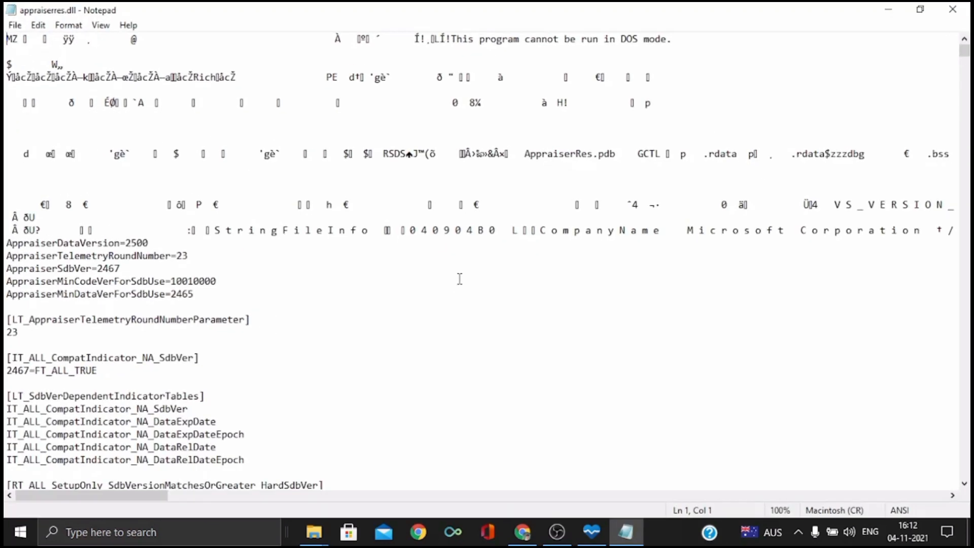
# Open the Find dialog for appraiserres.dll and move it clear of the text lines
pyautogui.scroll(-3, 460, 278)
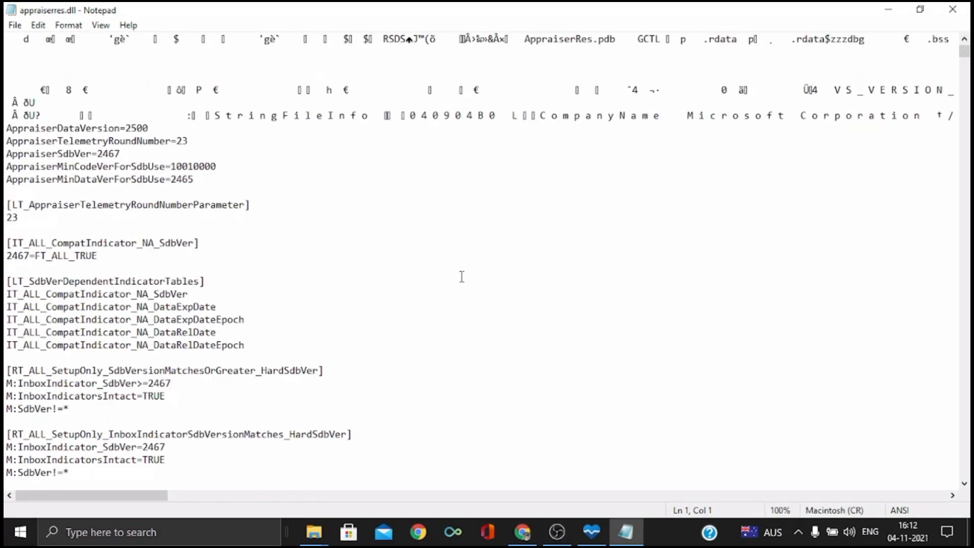
pyautogui.hotkey('ctrl', 'f')
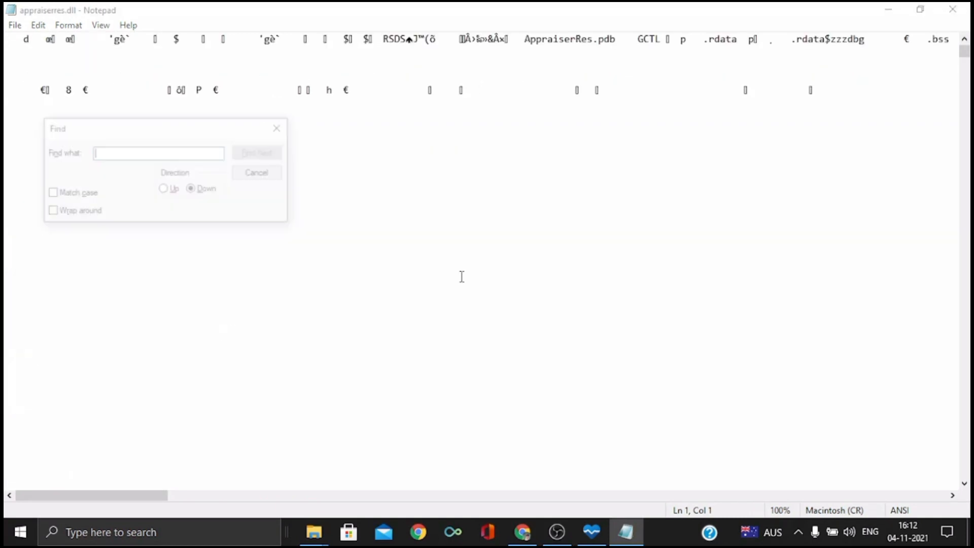
pyautogui.moveTo(117, 137); pyautogui.dragTo(466, 184)
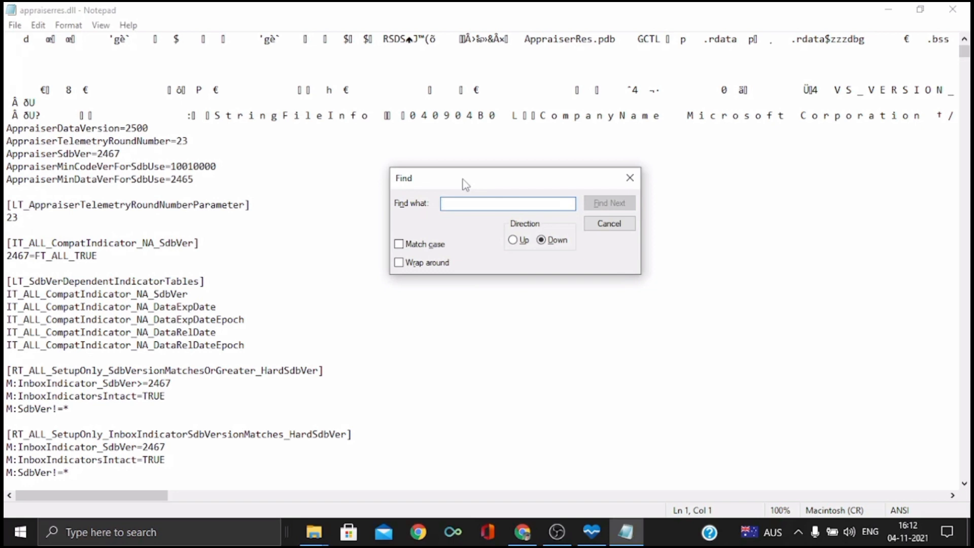
pyautogui.write('tmp')
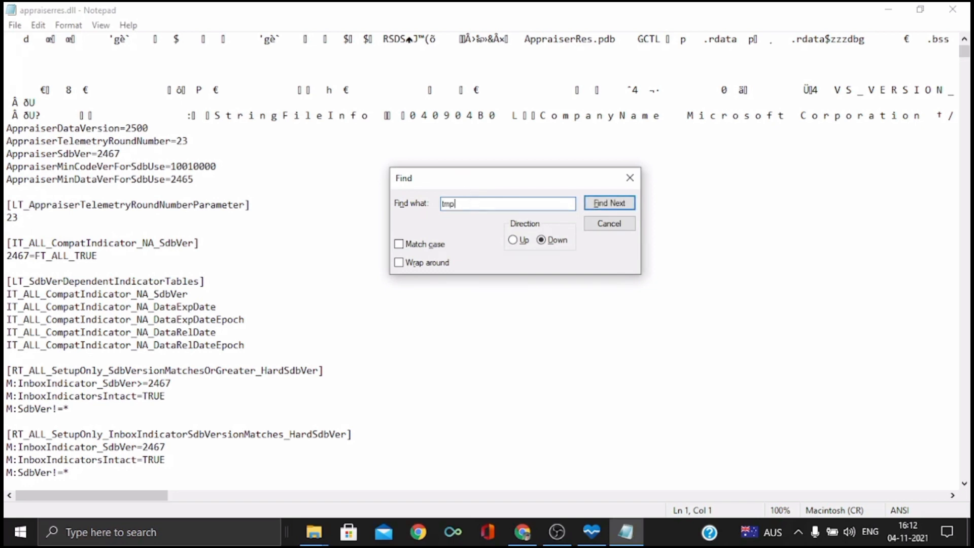
pyautogui.press('Return')
pyautogui.press('Return')
pyautogui.press('BackSpace')
pyautogui.press('BackSpace')
pyautogui.press('BackSpace')
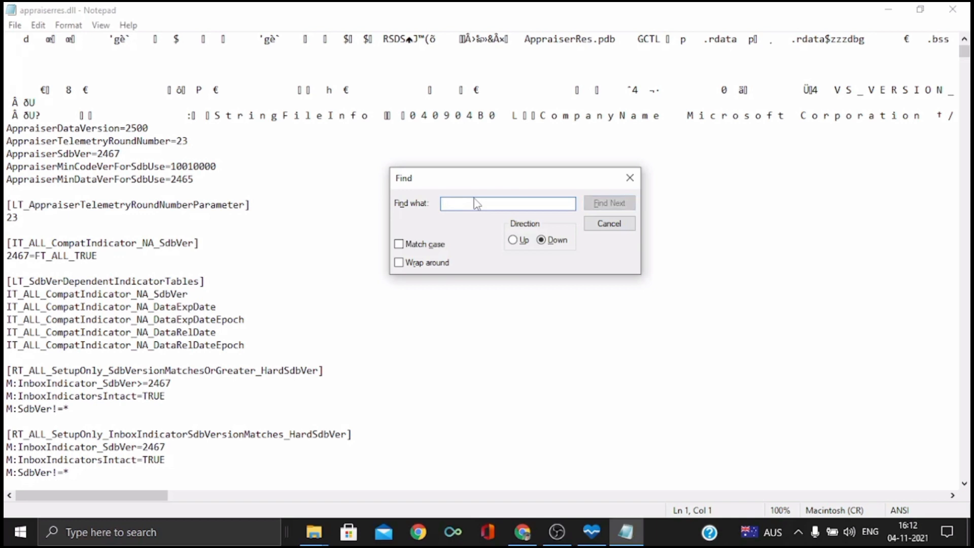
# Find "tpm" and delete the [FT_ALL_AssetTypesForTpmVersion] heading together with its I:AssetType=LT_AssetTypesForTpmVersion line
pyautogui.write('tpm')
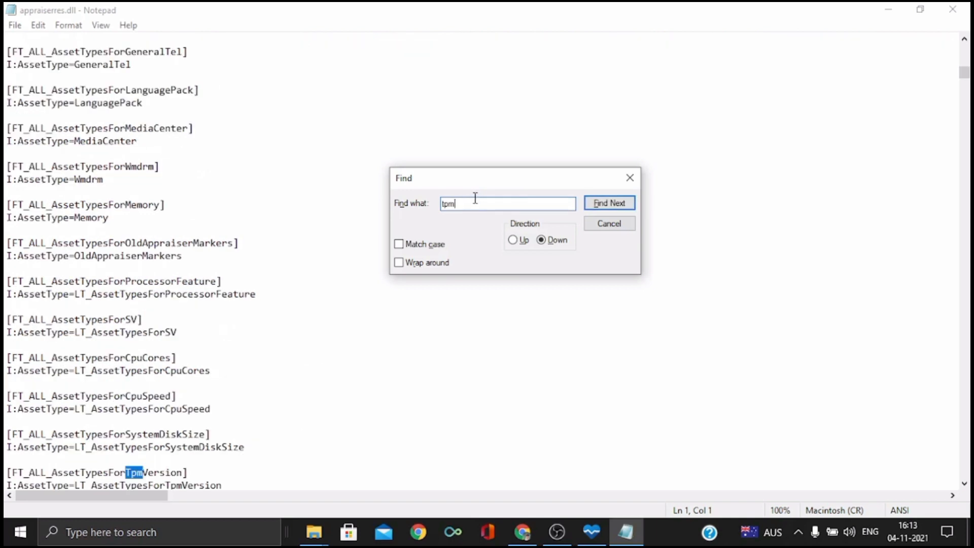
pyautogui.scroll(-4, 158, 310)
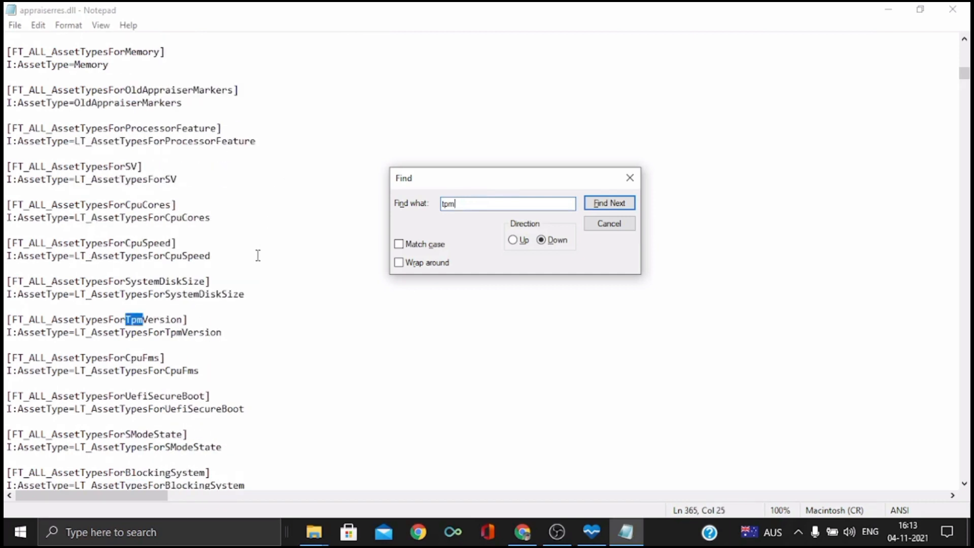
pyautogui.moveTo(233, 331); pyautogui.dragTo(6, 320)
pyautogui.press('BackSpace')
pyautogui.press('BackSpace')
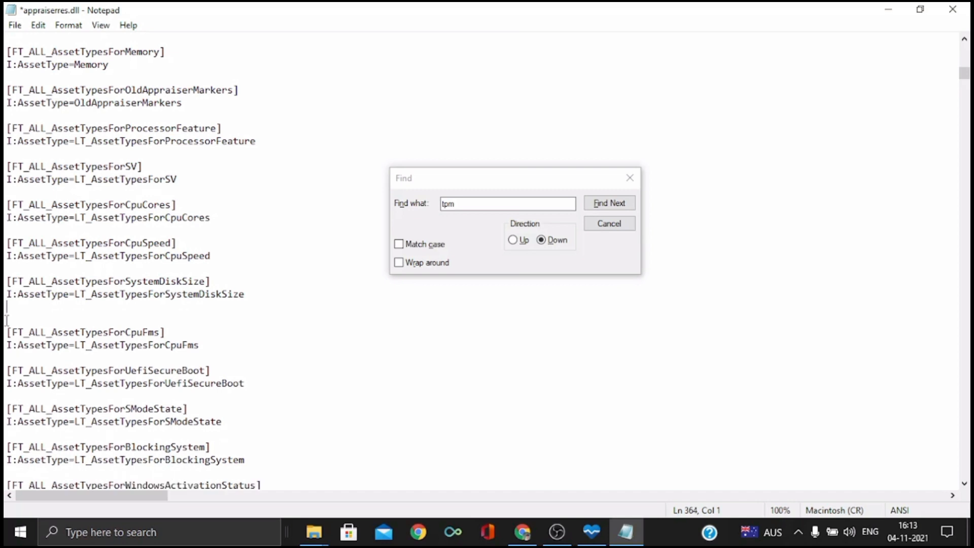
# Find the next "tpm" match and delete the [FT_ANY_SubBucket_124] heading with its E:DT_ALL_TPM_TpmVersionBlockingSV=TRUE line
pyautogui.click(610, 202)
pyautogui.scroll(-3, 261, 376)
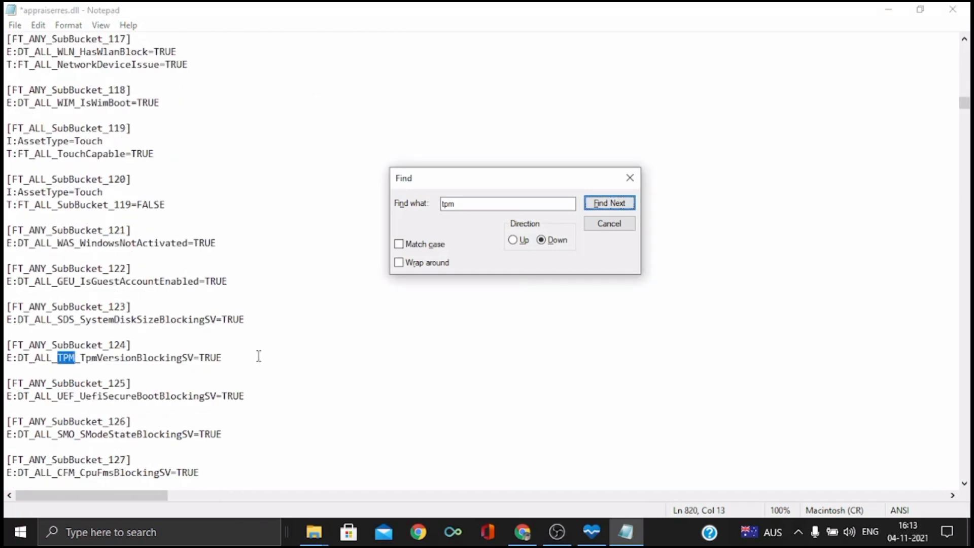
pyautogui.moveTo(222, 357); pyautogui.dragTo(6, 345)
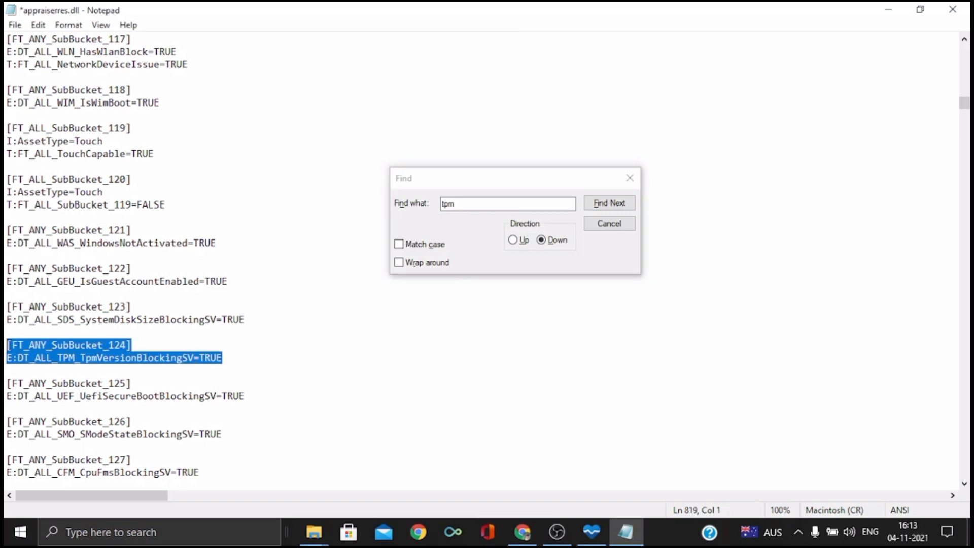
pyautogui.press('Delete')
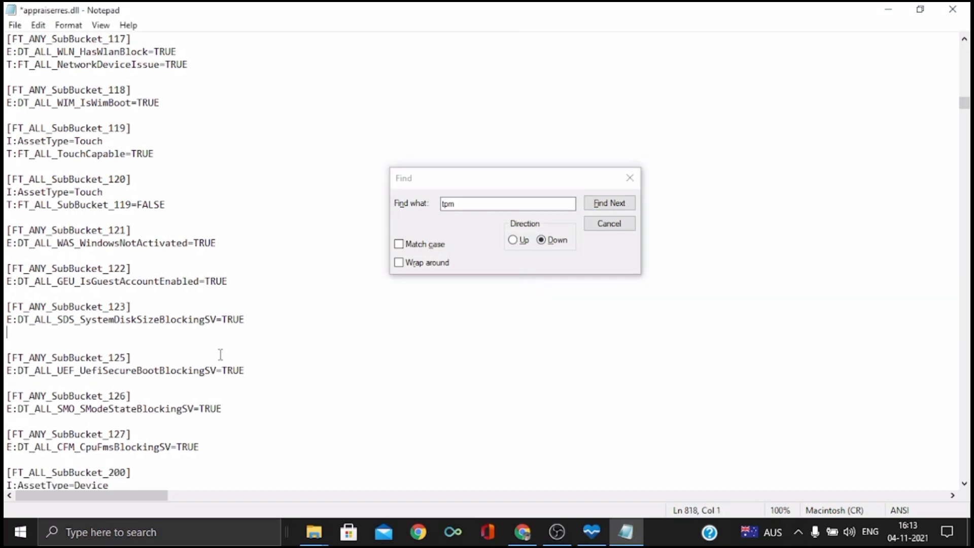
# Find the next "tpm" match and delete the [FT_ALL_CompatMarker_BlockedByTpmVersion] heading with its T:FT_ANY_SubBucket_124=TRUE line
pyautogui.click(613, 206)
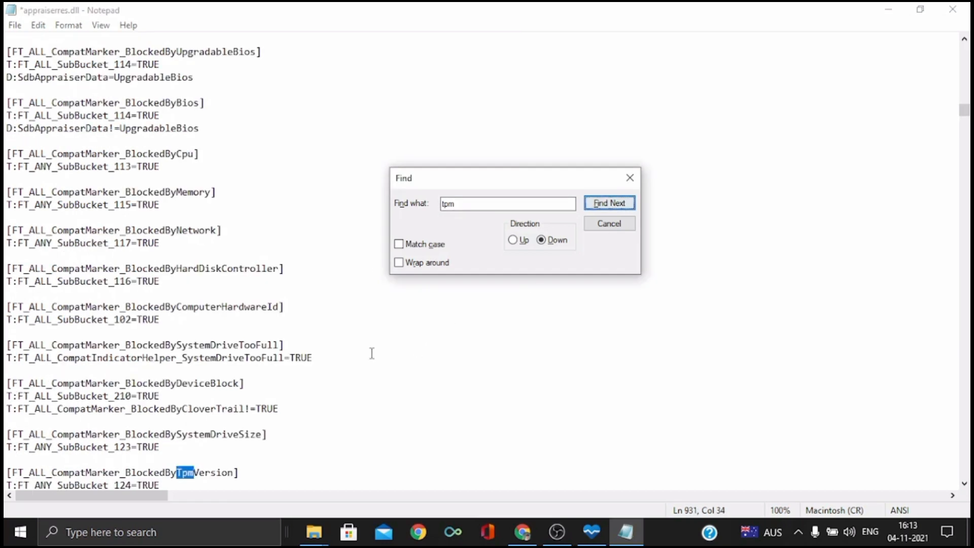
pyautogui.scroll(-4, 314, 340)
pyautogui.moveTo(198, 333); pyautogui.dragTo(6, 320)
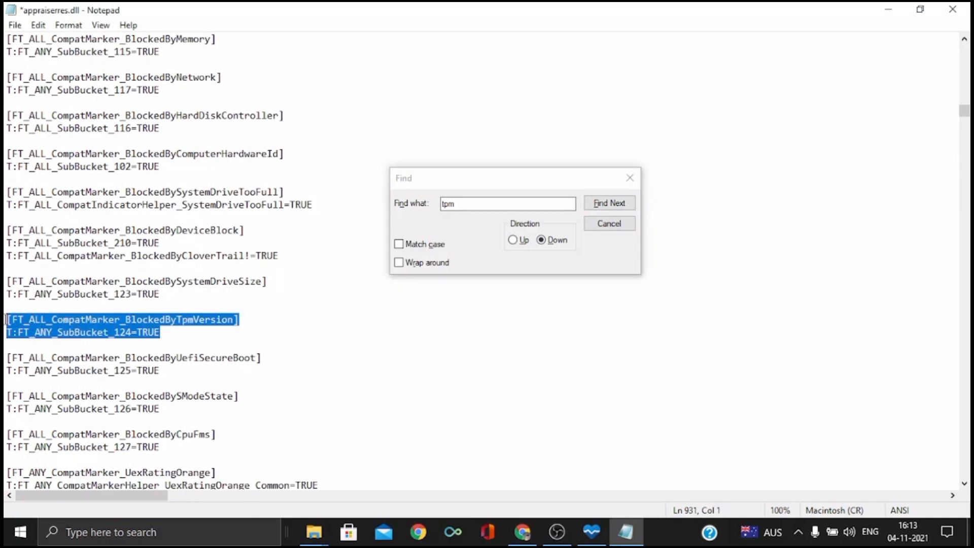
pyautogui.press('Delete')
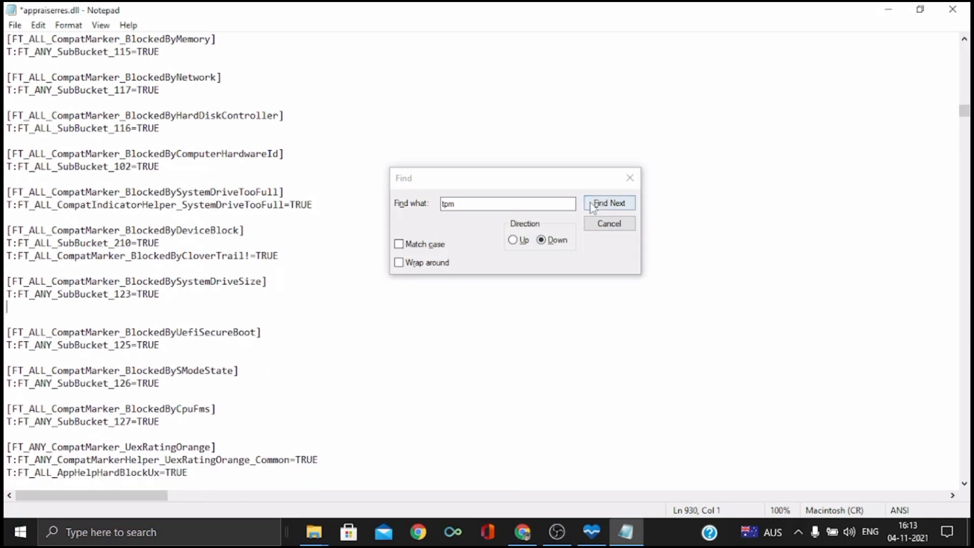
# Skip the "tpm" matches inside longer asset lists and delete the [LT_AssetTypesForTpmVersion] heading with its TpmVersion line
pyautogui.click(609, 203)
pyautogui.scroll(-3, 281, 331)
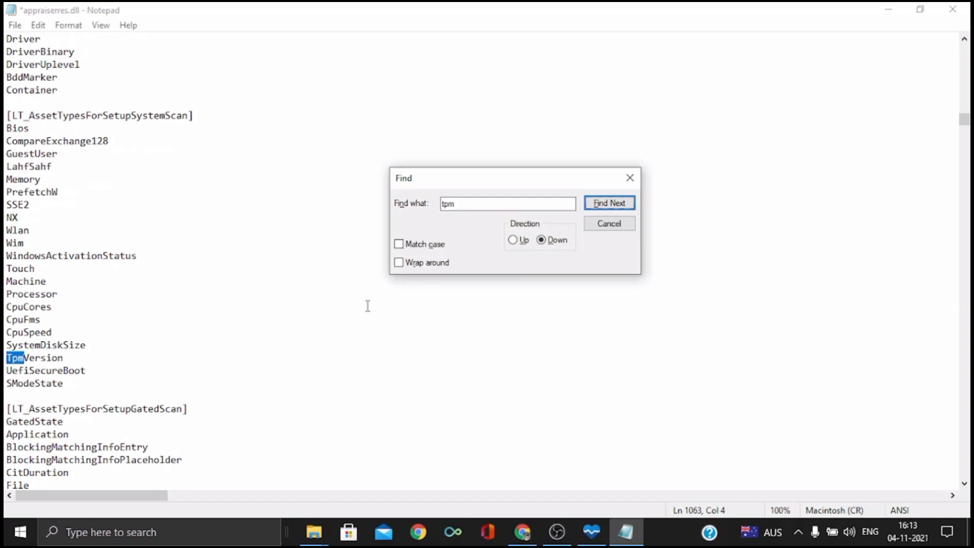
pyautogui.click(593, 207)
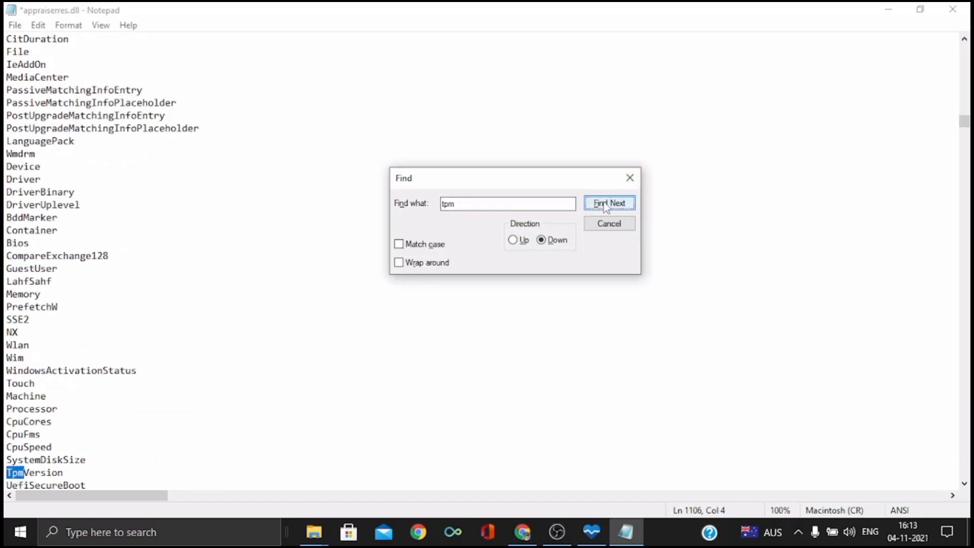
pyautogui.click(605, 204)
pyautogui.click(605, 204)
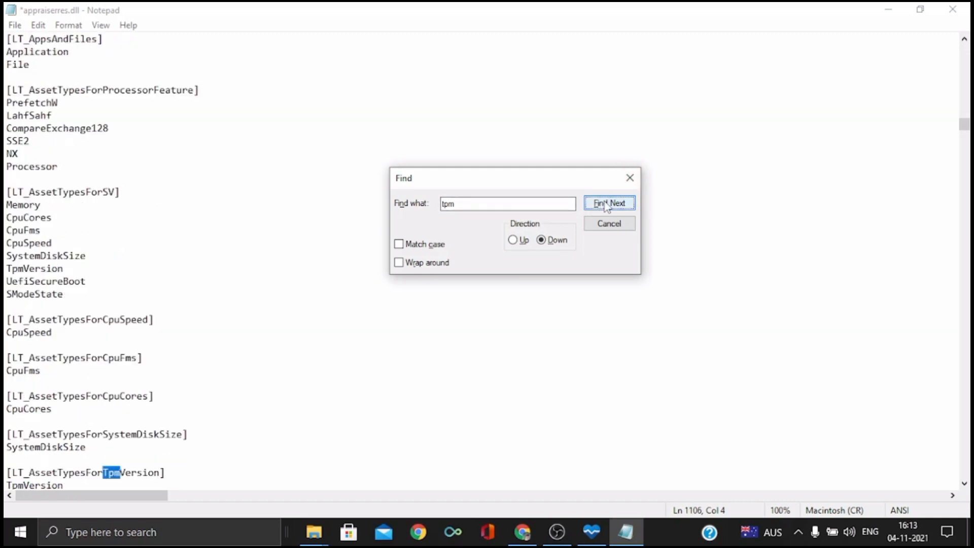
pyautogui.scroll(-5, 263, 162)
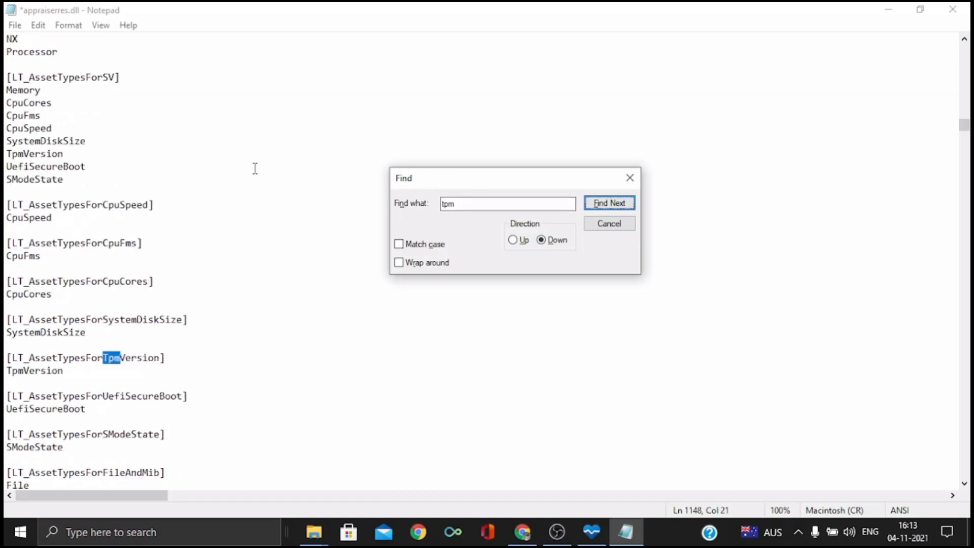
pyautogui.moveTo(65, 294); pyautogui.dragTo(6, 279)
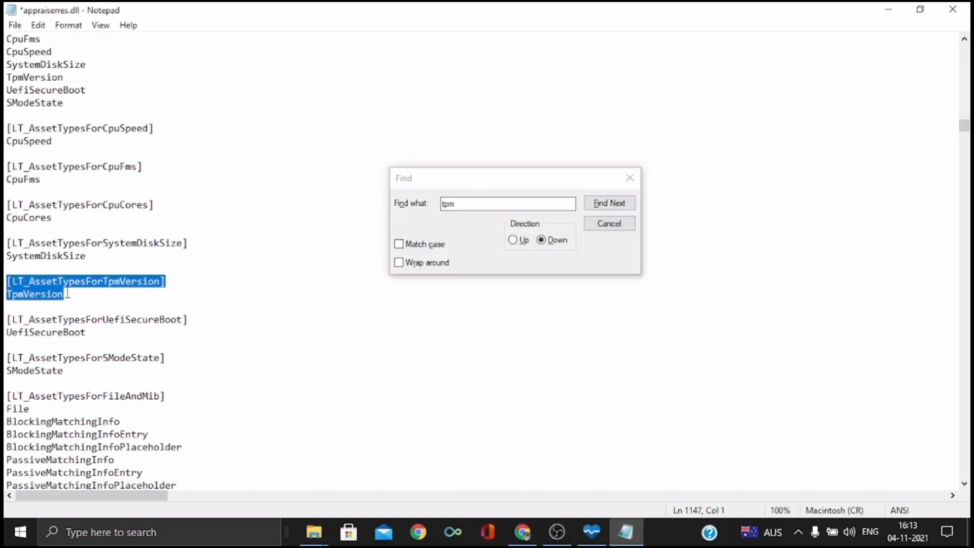
pyautogui.press('Delete')
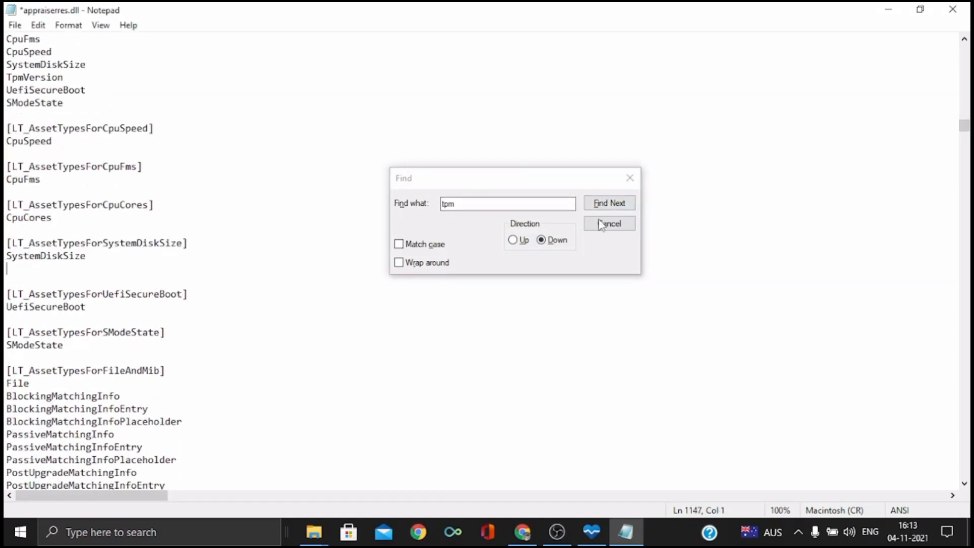
# Step through the further "tpm" matches in appraiserres.dll as far as the [LT_TpmInvalidStates] heading
pyautogui.click(607, 205)
pyautogui.click(607, 206)
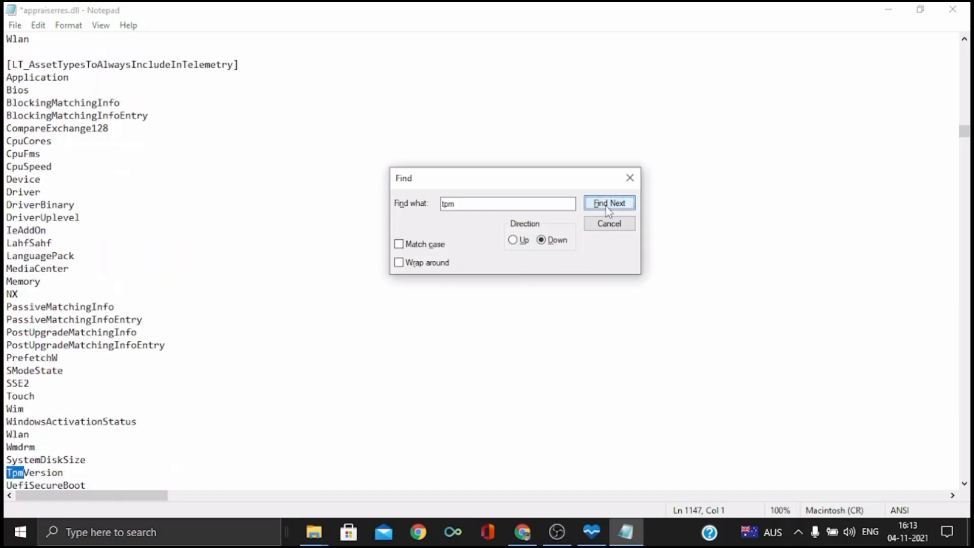
pyautogui.click(607, 206)
pyautogui.click(607, 206)
pyautogui.click(607, 206)
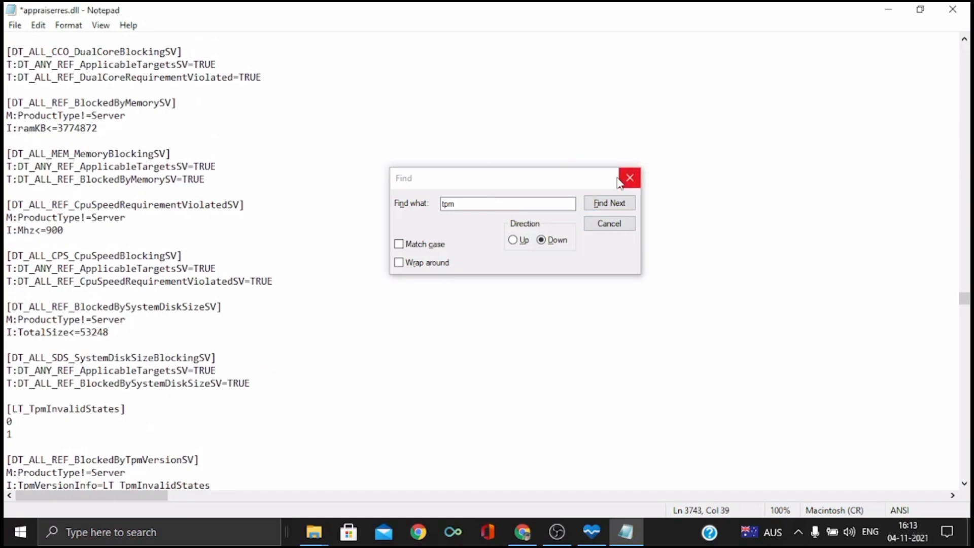
pyautogui.scroll(-4, 224, 177)
pyautogui.scroll(7, 223, 177)
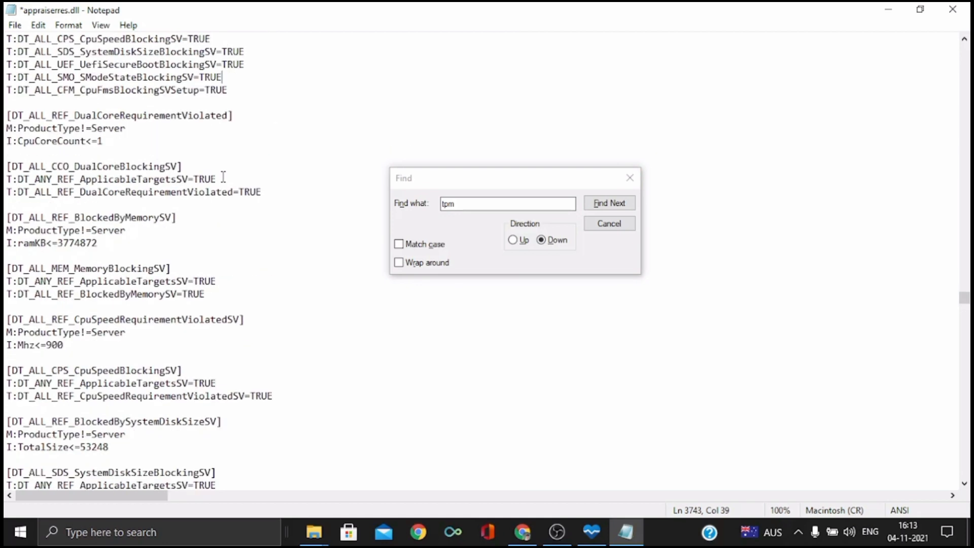
pyautogui.click(589, 203)
pyautogui.scroll(-1, 180, 284)
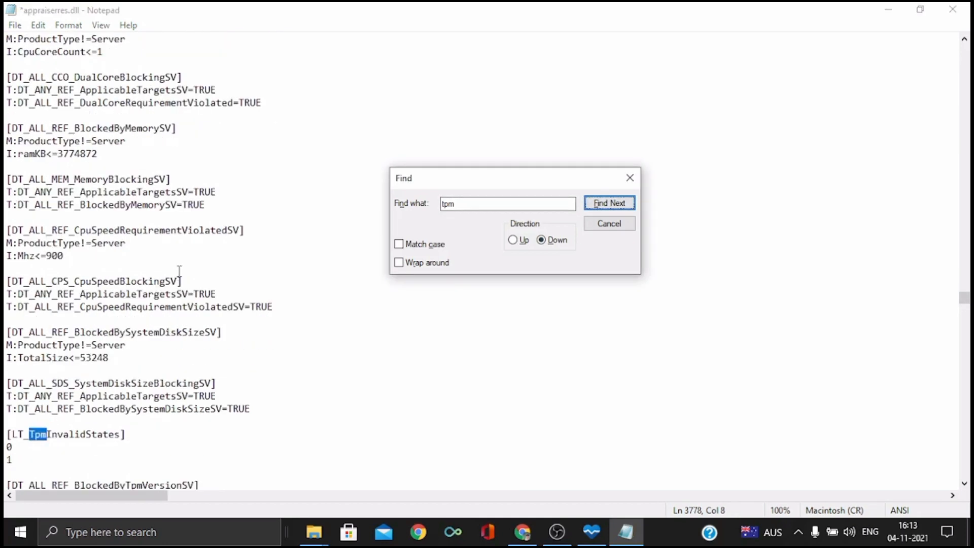
# Close the Find dialog and close appraiserres.dll without saving the edits
pyautogui.click(609, 223)
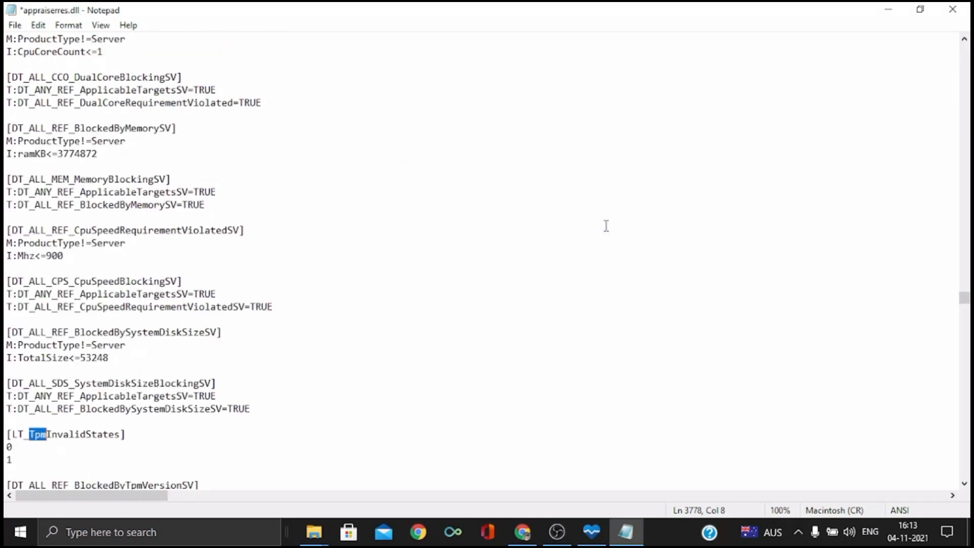
pyautogui.click(952, 10)
pyautogui.click(519, 277)
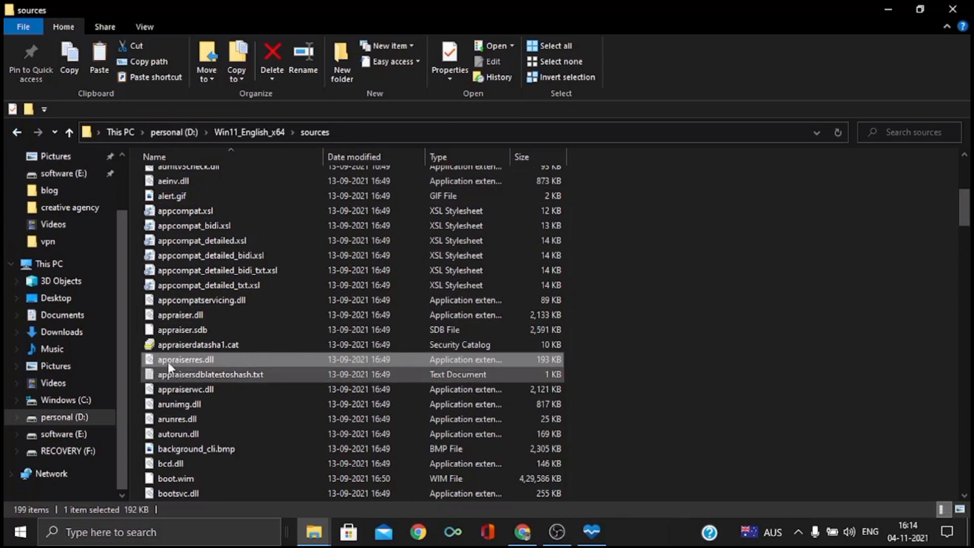
# Return to the personal (D:) drive and extract appraiserres.zip to D:\appraiserres
pyautogui.click(17, 132)
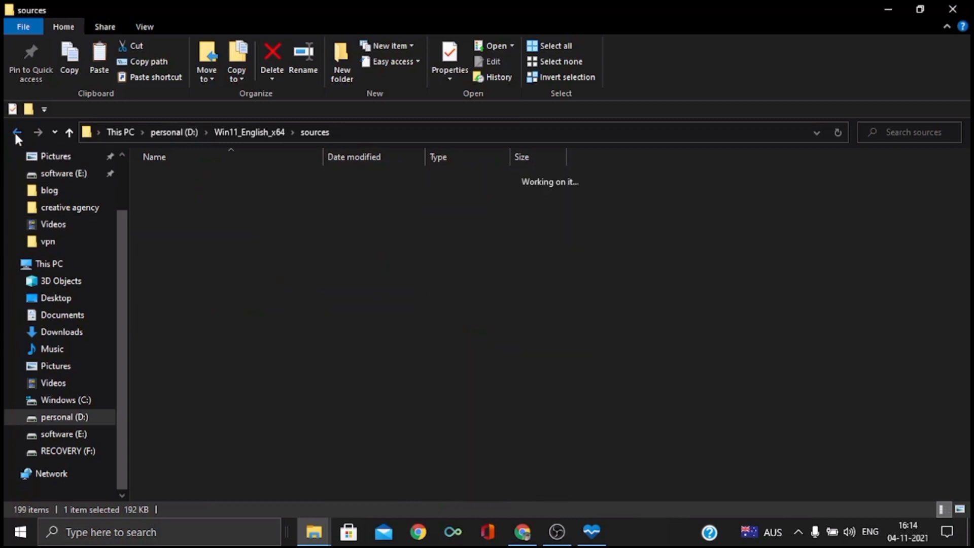
pyautogui.click(17, 132)
pyautogui.click(496, 343)
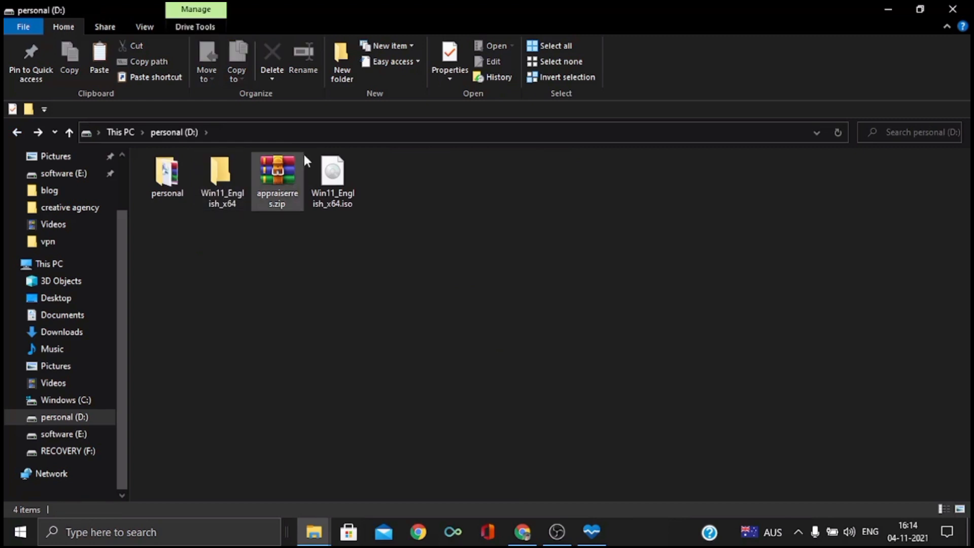
pyautogui.rightClick(304, 152)
pyautogui.rightClick(285, 165)
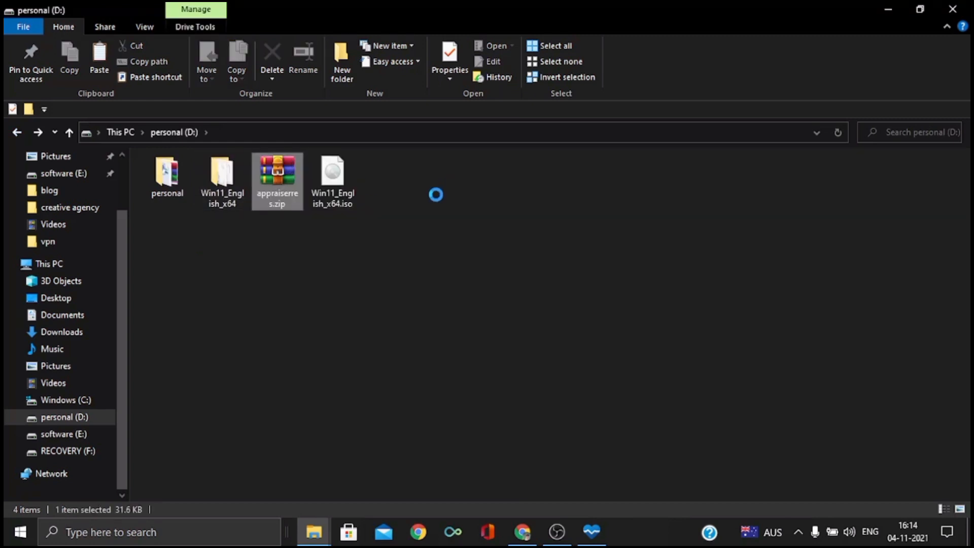
pyautogui.click(375, 222)
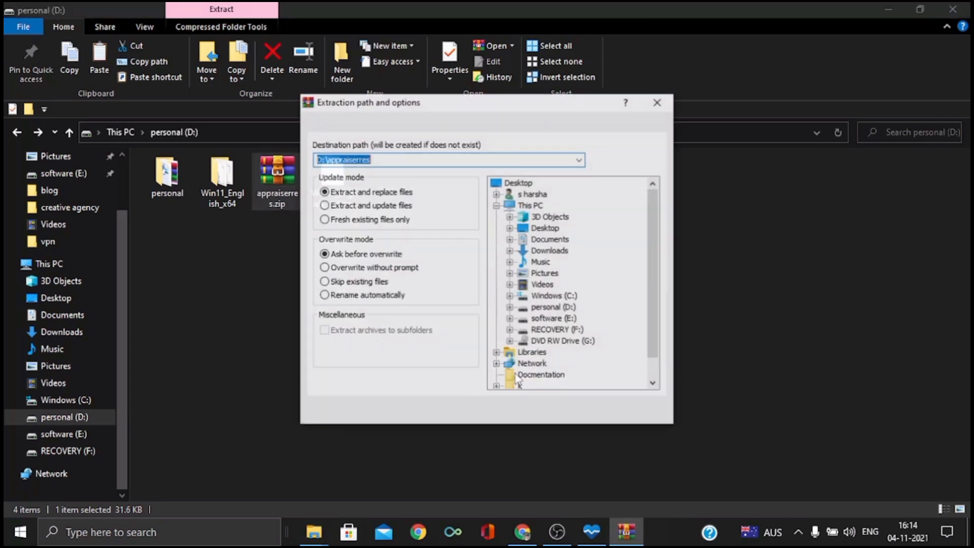
pyautogui.click(545, 411)
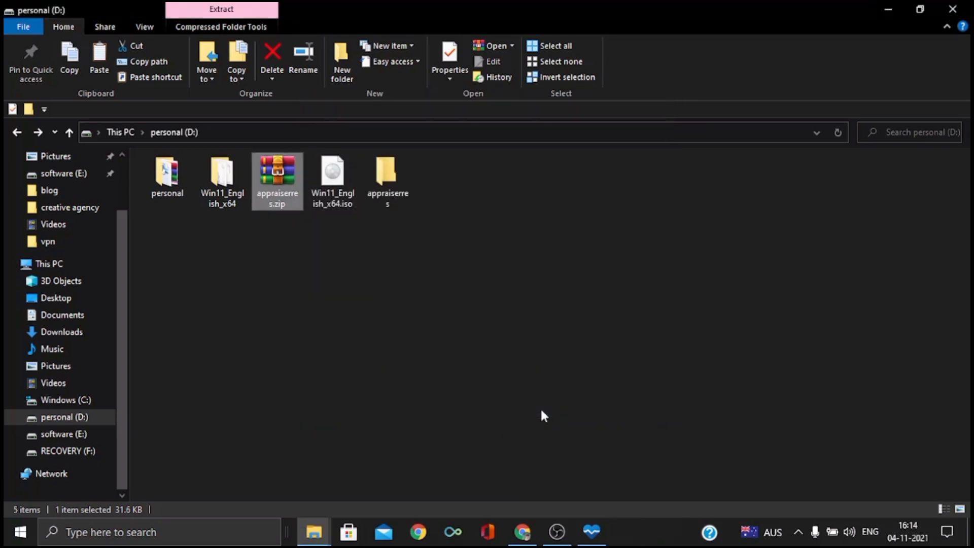
# Open the extracted appraiserres folder and copy its appraiserres.dll file
pyautogui.doubleClick(387, 195)
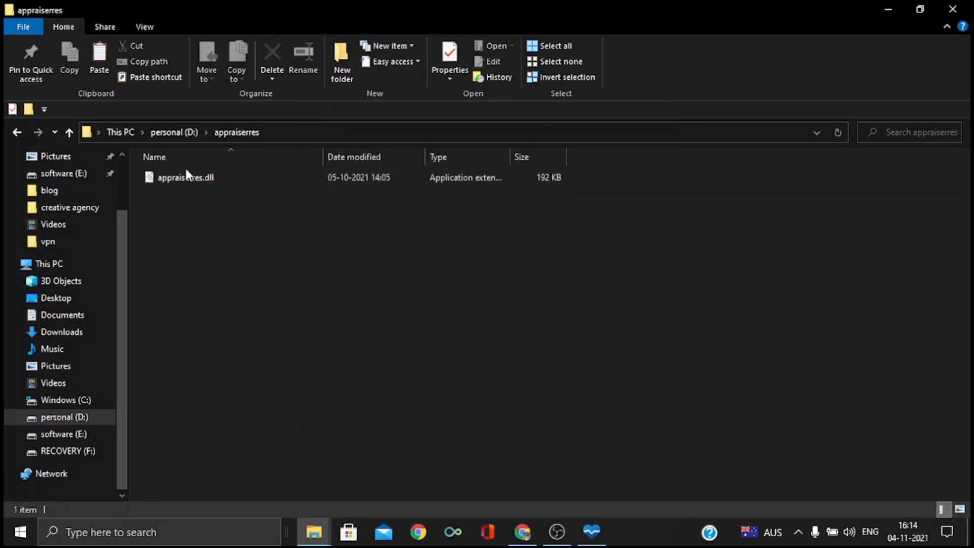
pyautogui.click(197, 176)
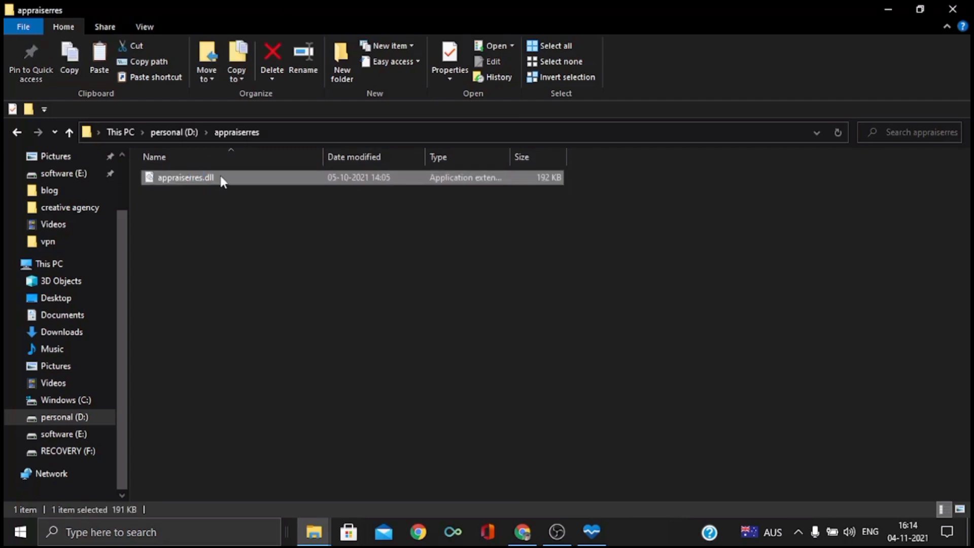
pyautogui.rightClick(221, 175)
pyautogui.click(278, 367)
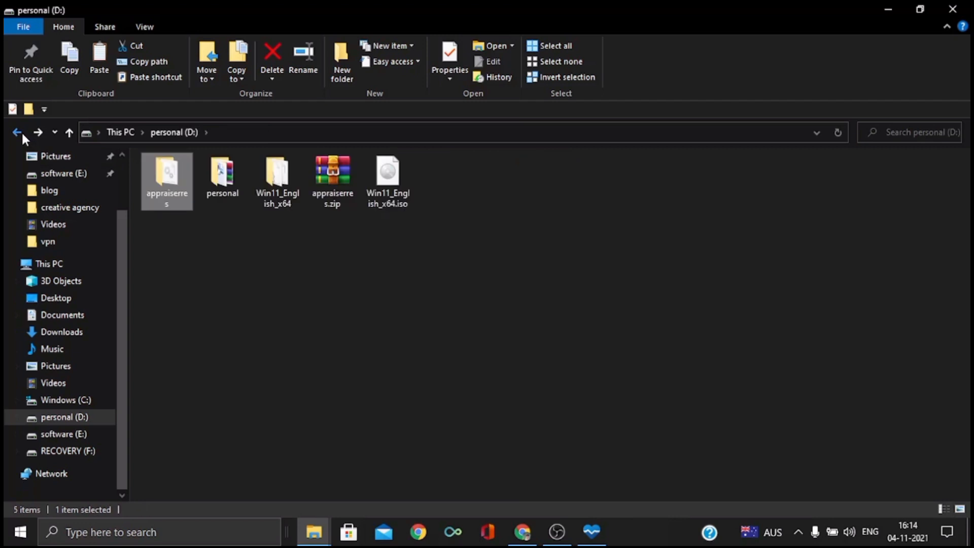
# Paste the copied appraiserres.dll into the sources folder of Win11_English_x64, replacing the existing file
pyautogui.click(279, 182)
pyautogui.doubleClick(278, 182)
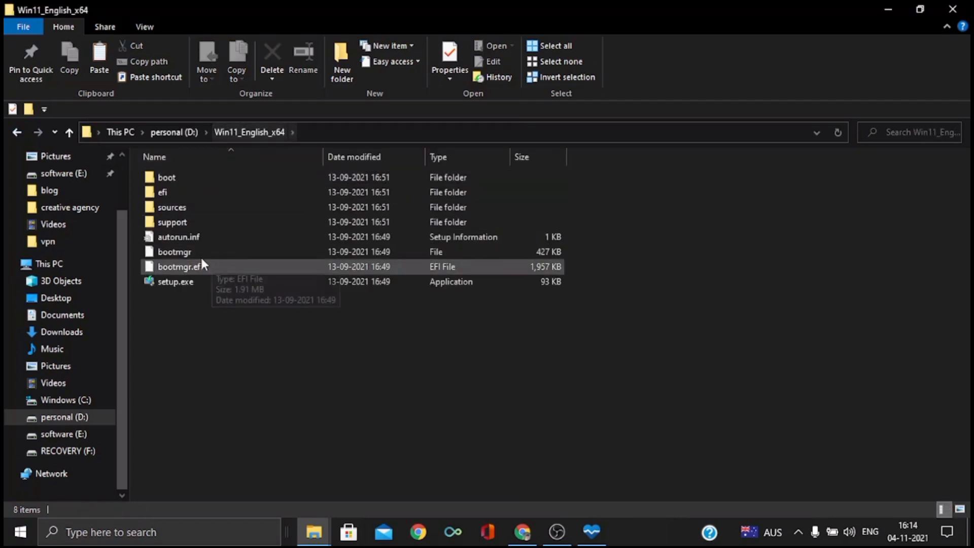
pyautogui.doubleClick(201, 210)
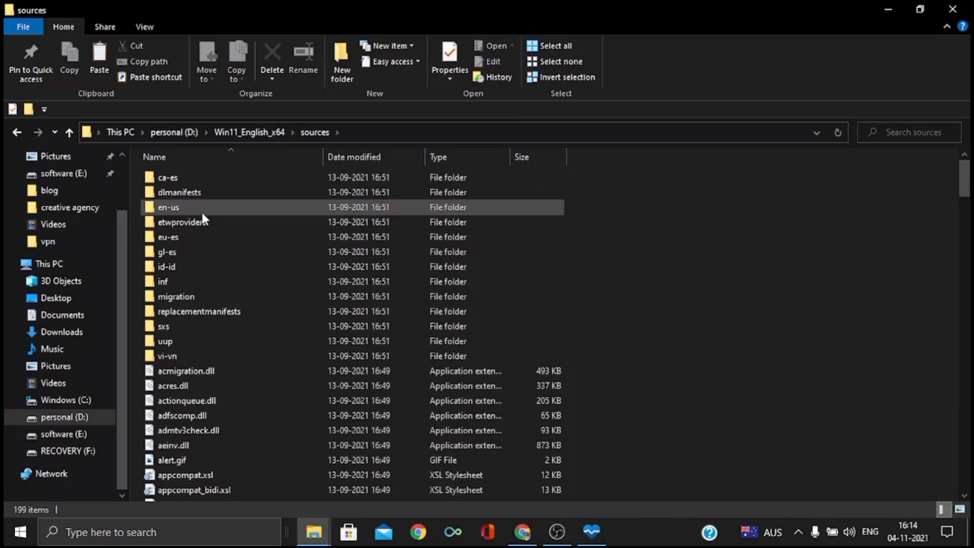
pyautogui.scroll(-5, 590, 281)
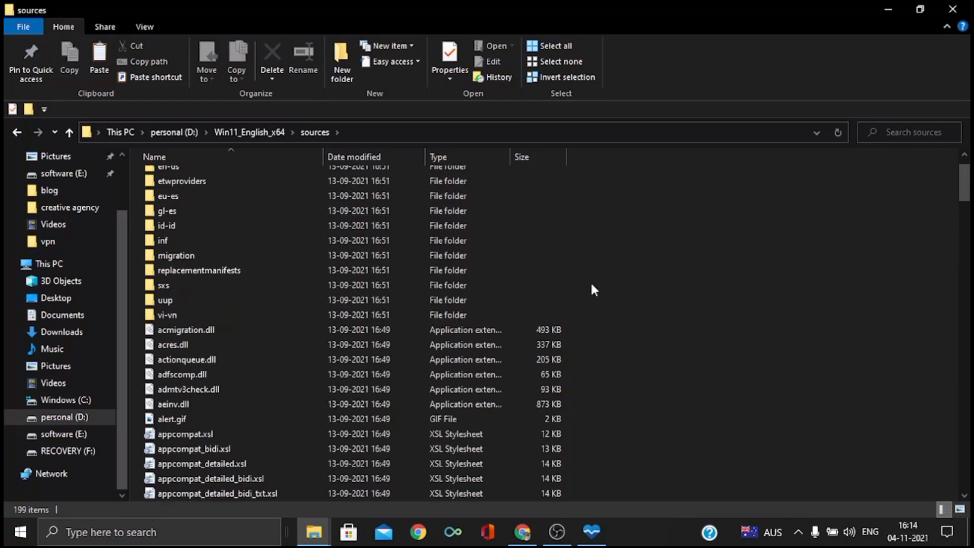
pyautogui.rightClick(656, 222)
pyautogui.click(743, 324)
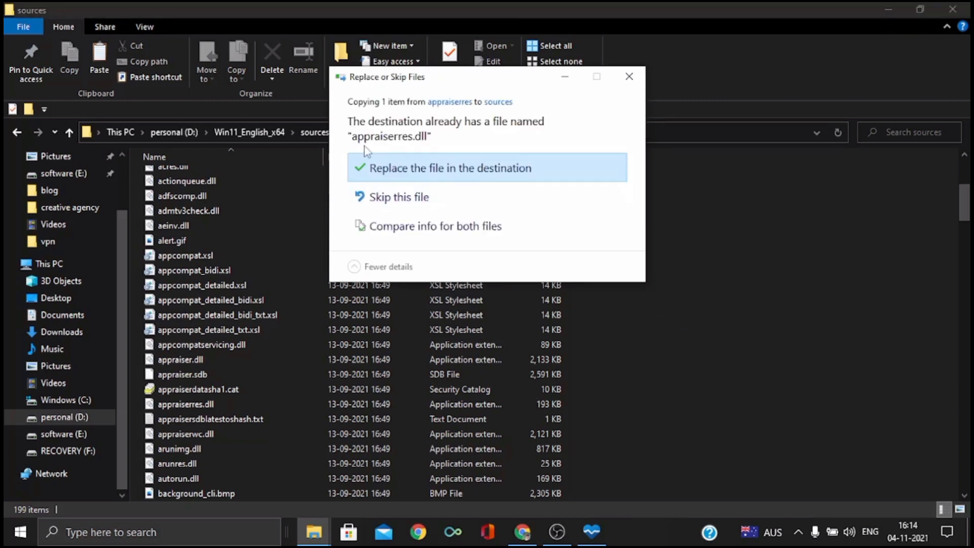
pyautogui.click(498, 168)
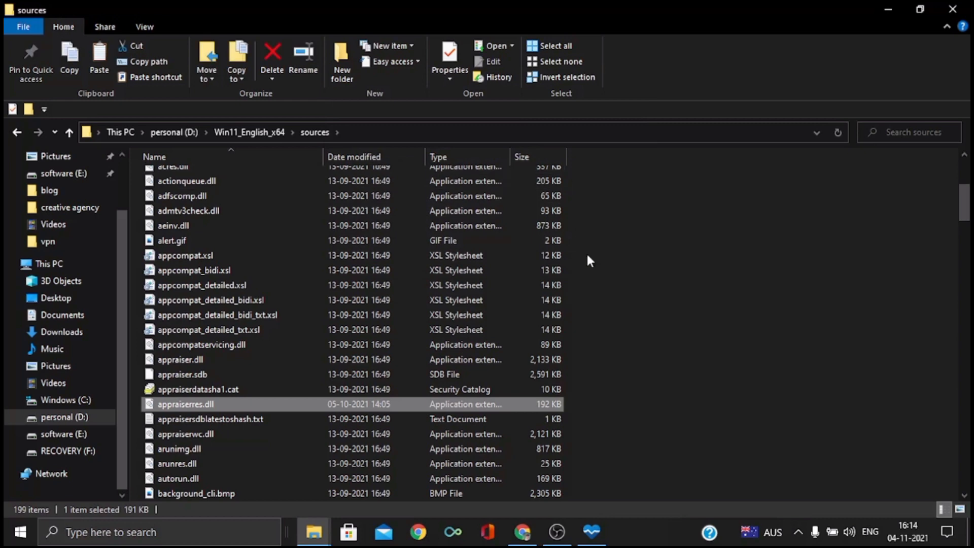
pyautogui.scroll(-3, 701, 310)
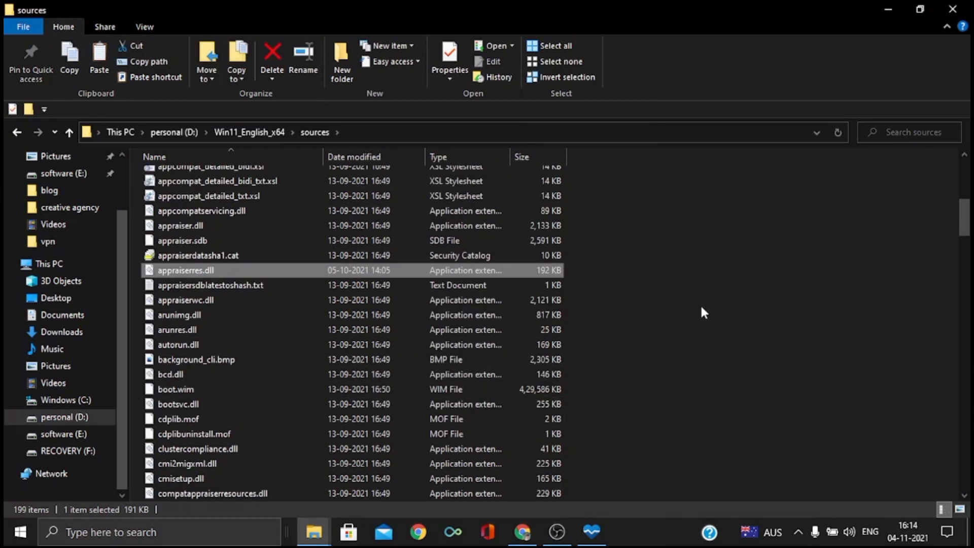
# Run setup.exe from the Win11_English_x64 folder, allow it to make changes, and continue Windows 11 Setup to the license terms
pyautogui.click(20, 132)
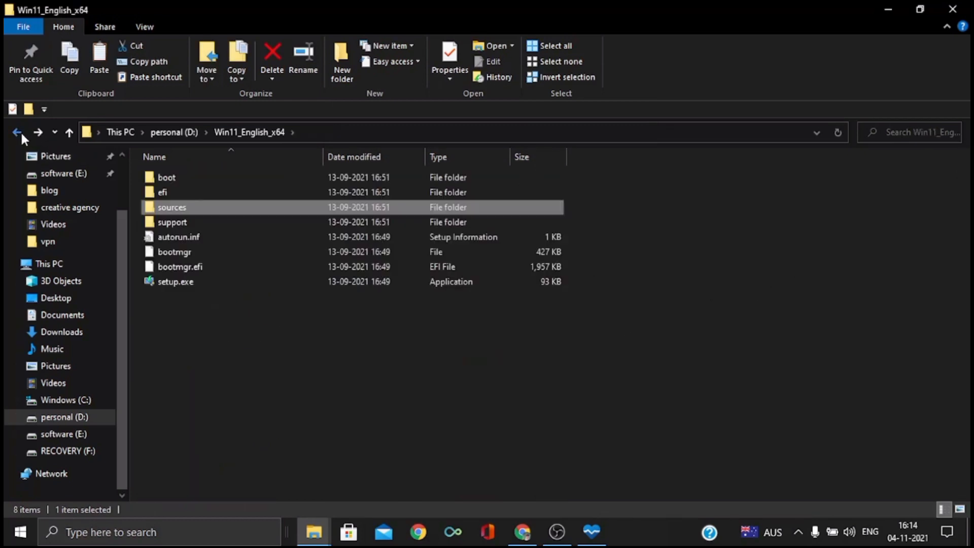
pyautogui.rightClick(795, 216)
pyautogui.click(806, 266)
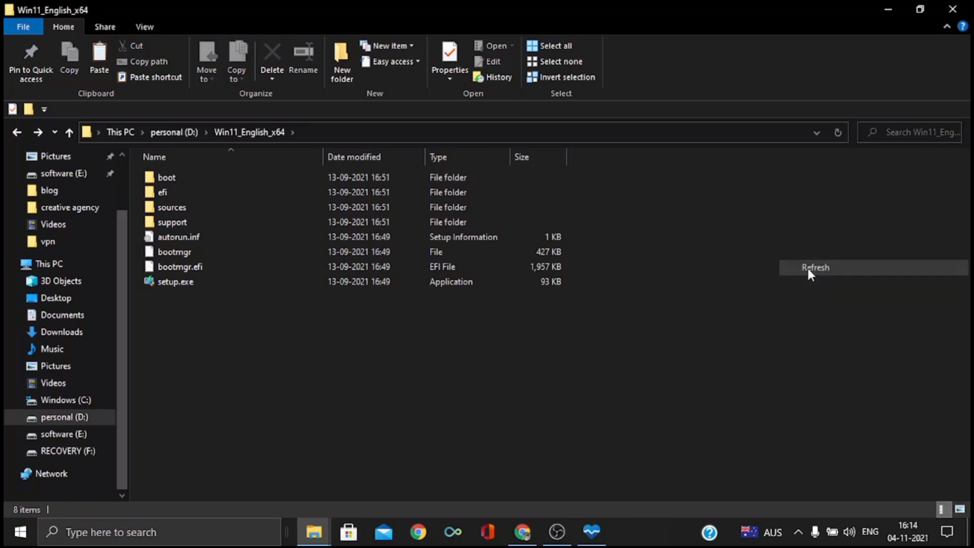
pyautogui.rightClick(343, 283)
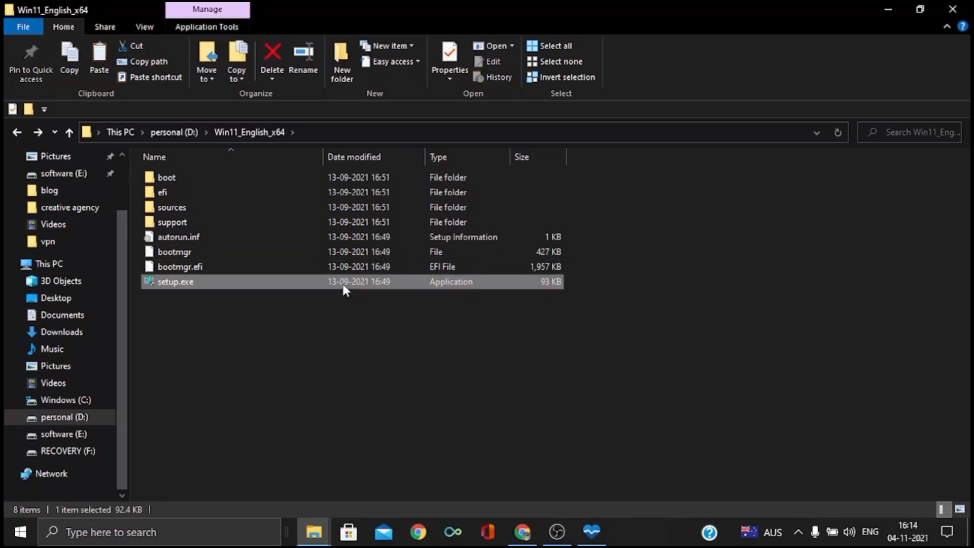
pyautogui.click(410, 222)
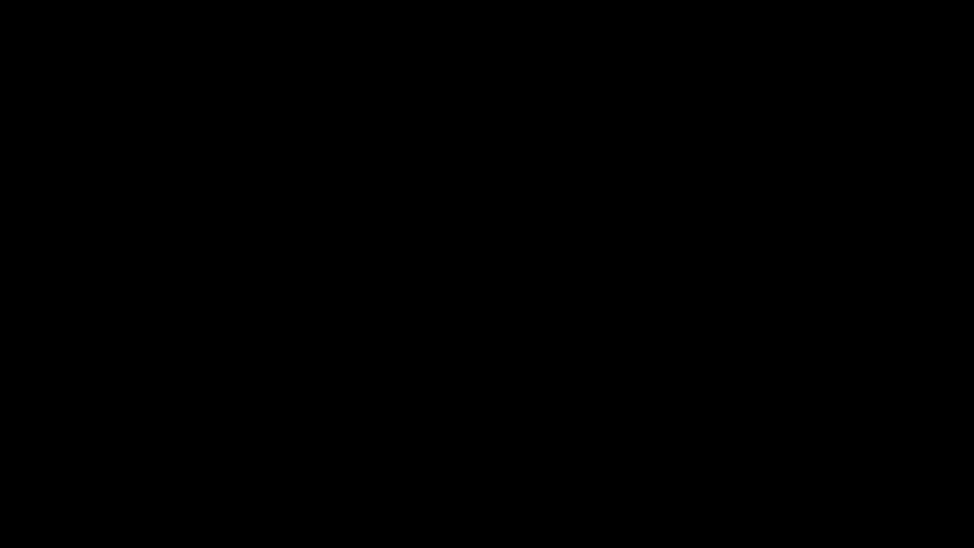
pyautogui.click(443, 356)
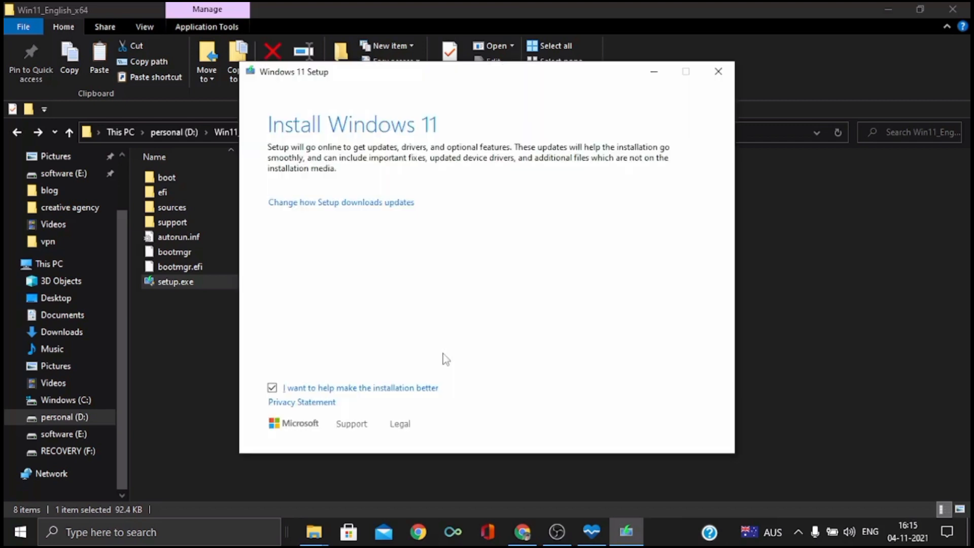
pyautogui.click(672, 427)
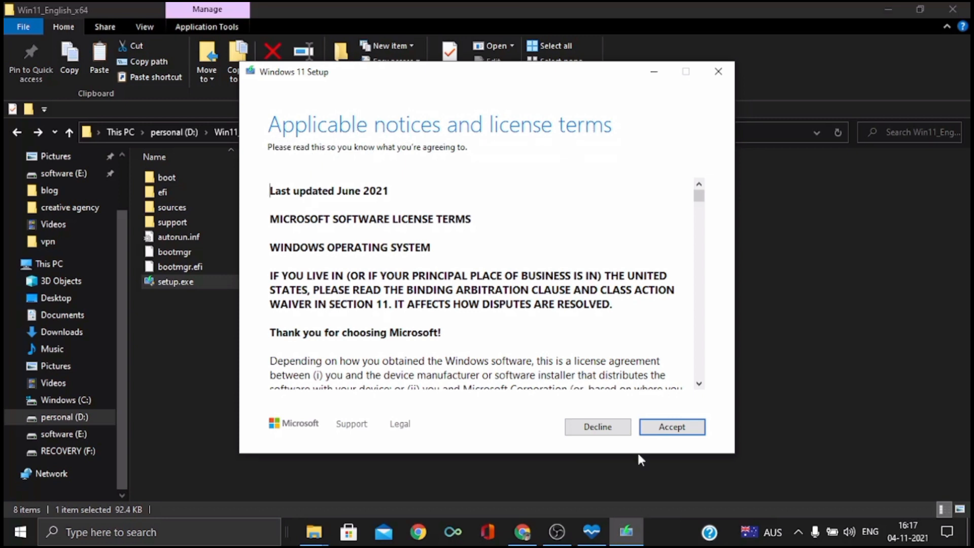
# Recheck the Windows 11 compatibility results in PC Health Check, minimize it, and accept the license terms in Windows 11 Setup
pyautogui.click(592, 531)
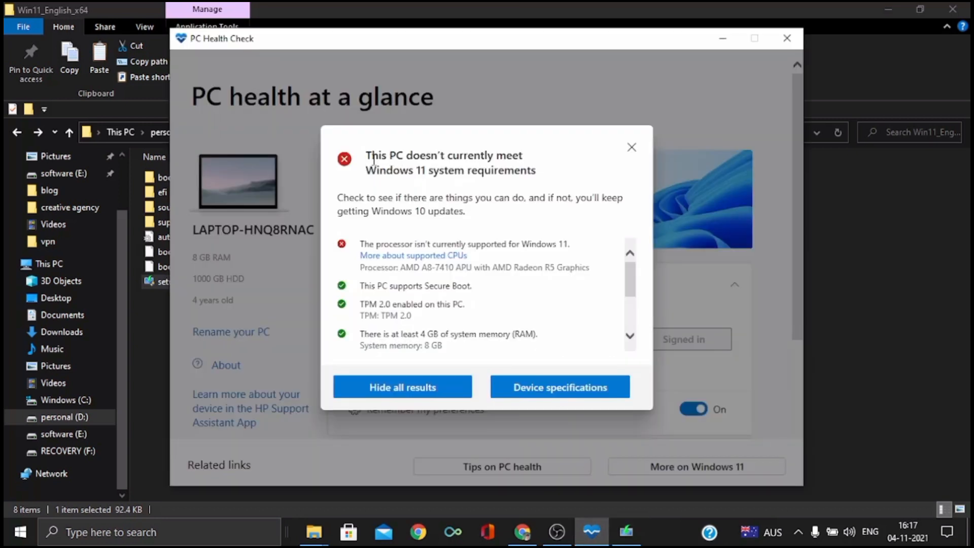
pyautogui.click(723, 38)
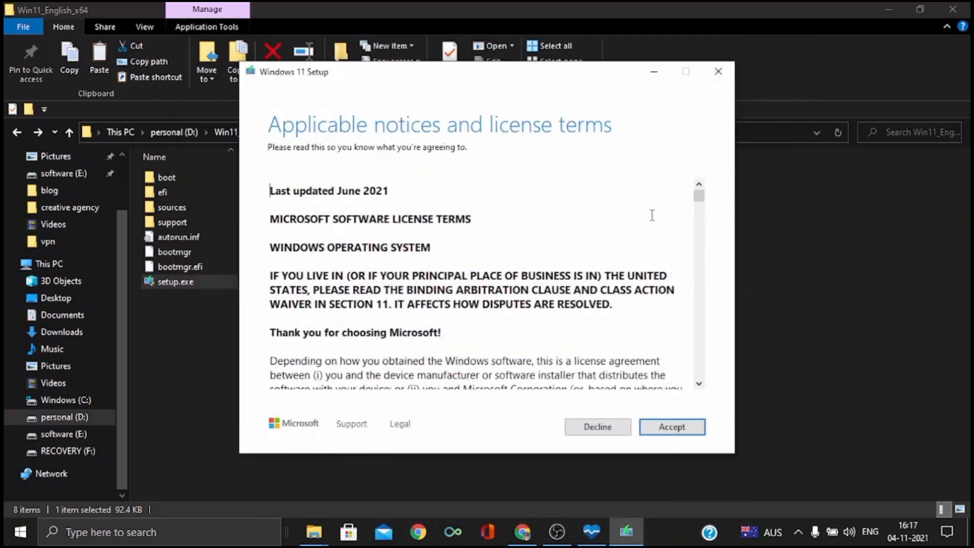
pyautogui.scroll(-5, 670, 277)
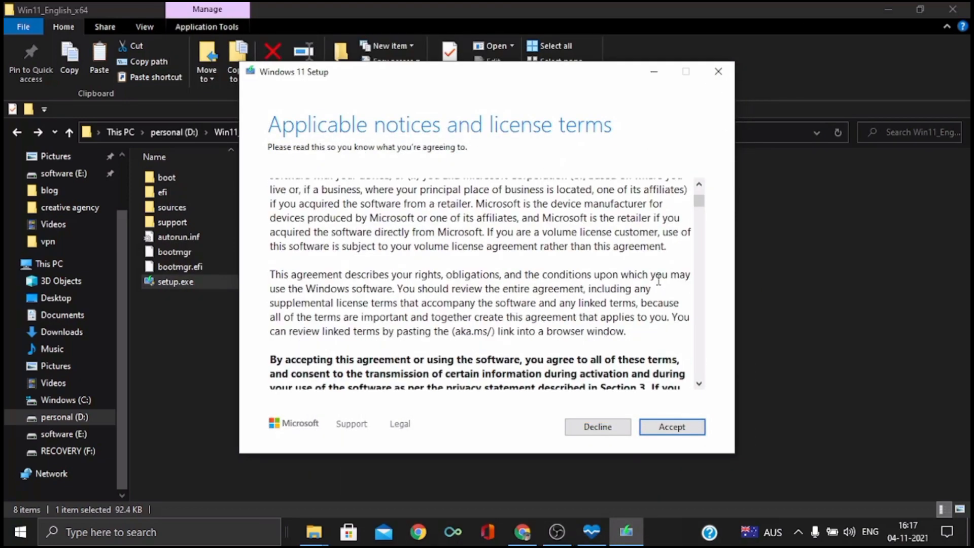
pyautogui.scroll(8, 659, 279)
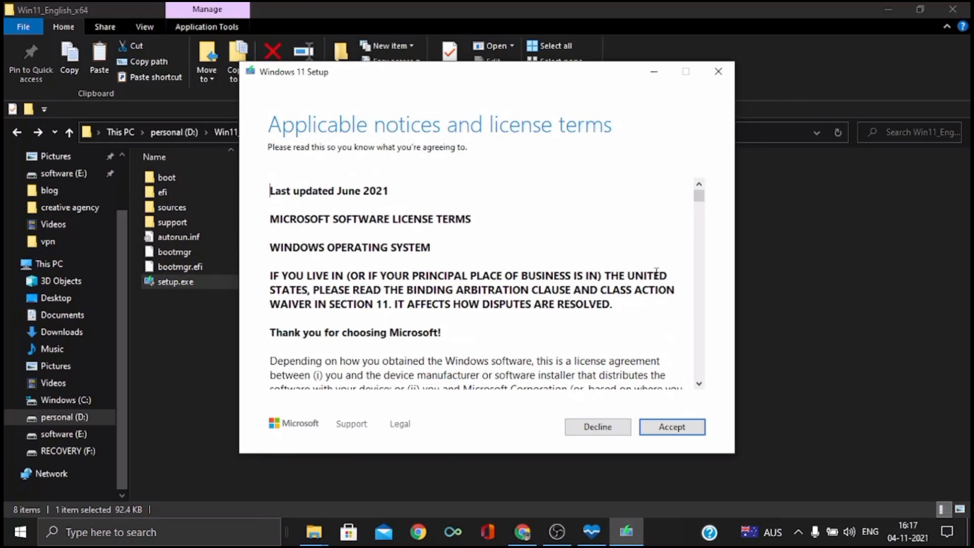
pyautogui.click(682, 427)
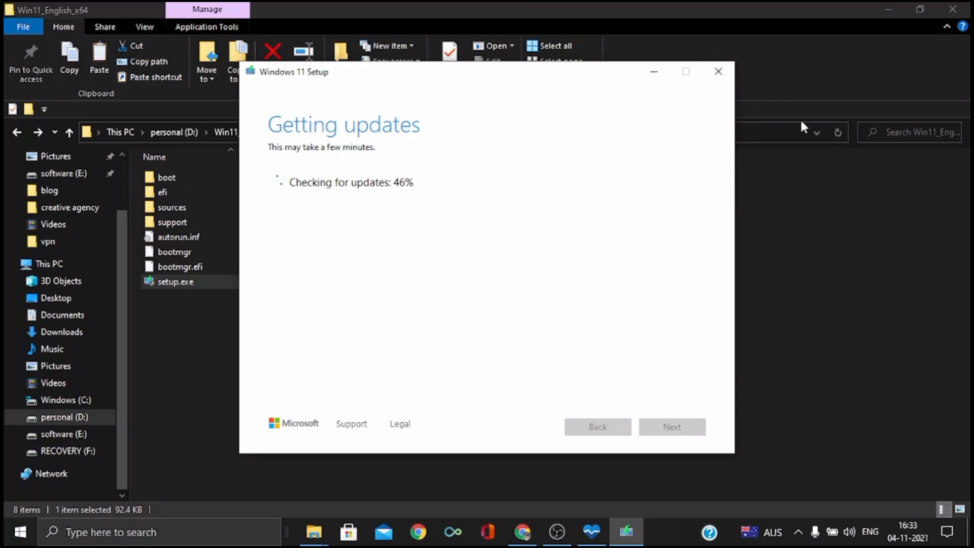
pyautogui.click(564, 533)
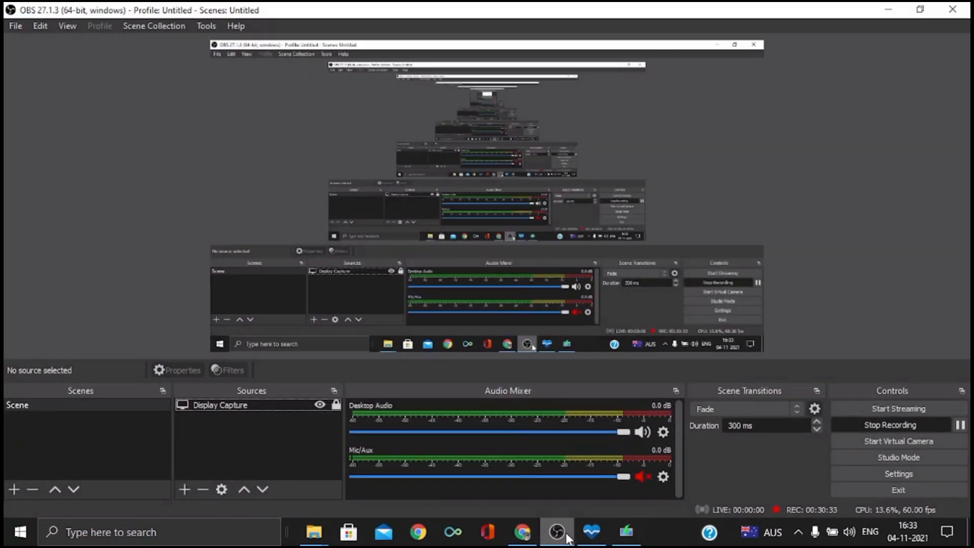
pyautogui.click(935, 426)
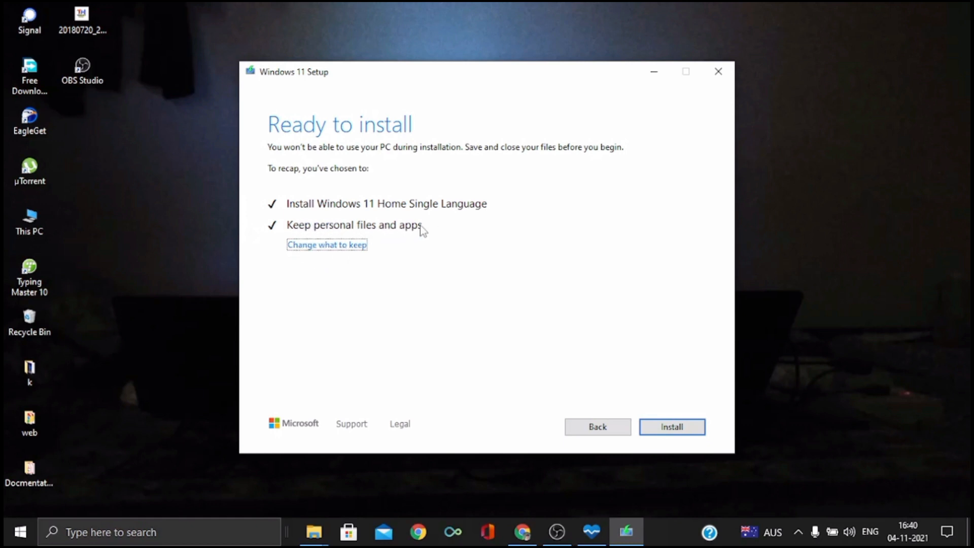
# Start installing Windows 11 Home Single Language, keeping personal files and apps
pyautogui.click(672, 431)
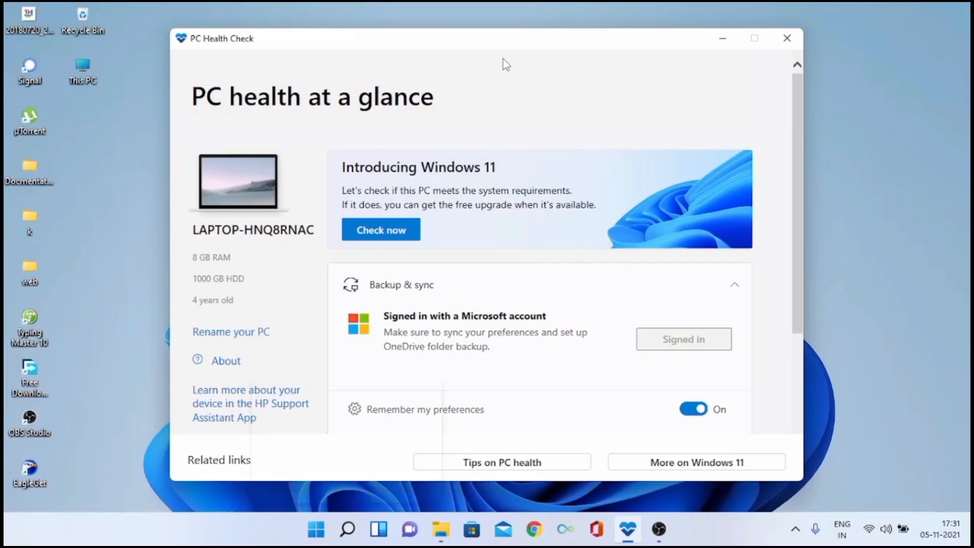
# Run the Windows 11 compatibility check in PC Health Check, review all its results, and minimize the window
pyautogui.moveTo(515, 39)
pyautogui.mouseDown()
pyautogui.moveTo(564, 384)
pyautogui.moveTo(526, 91)
pyautogui.moveTo(536, 68)
pyautogui.mouseUp()
pyautogui.moveTo(137, 3)
pyautogui.mouseDown()
pyautogui.moveTo(6, 309)
pyautogui.moveTo(4, 486)
pyautogui.mouseUp()
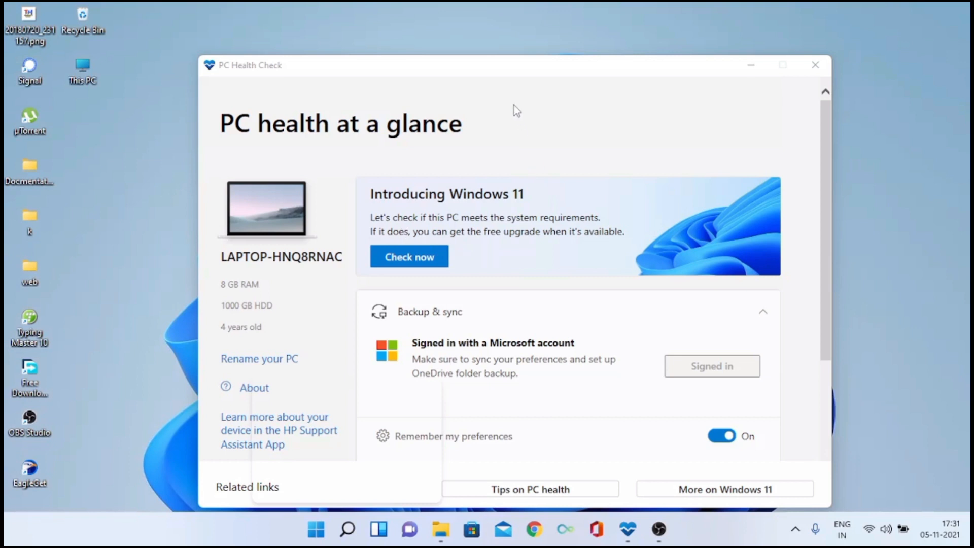
pyautogui.moveTo(515, 66)
pyautogui.mouseDown()
pyautogui.moveTo(513, 46)
pyautogui.moveTo(505, 50)
pyautogui.mouseUp()
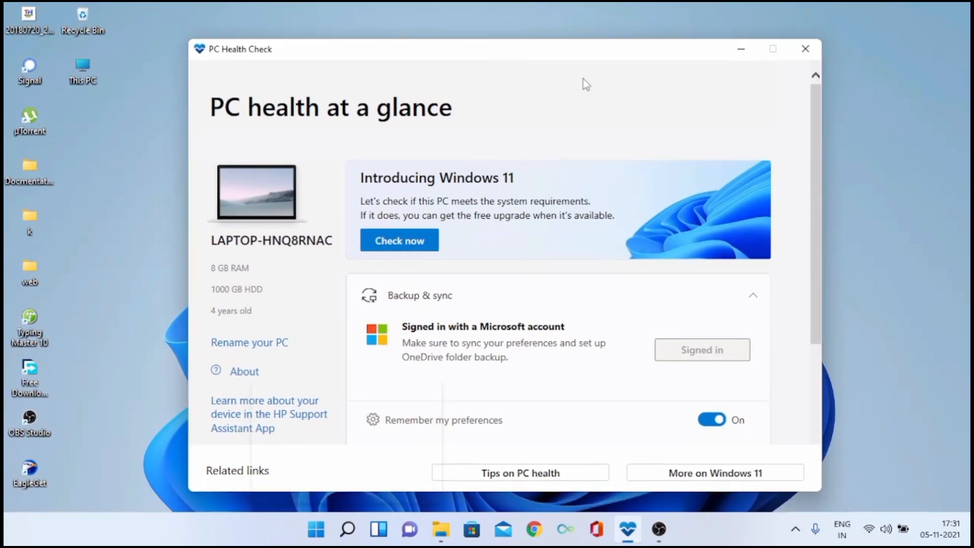
pyautogui.click(427, 244)
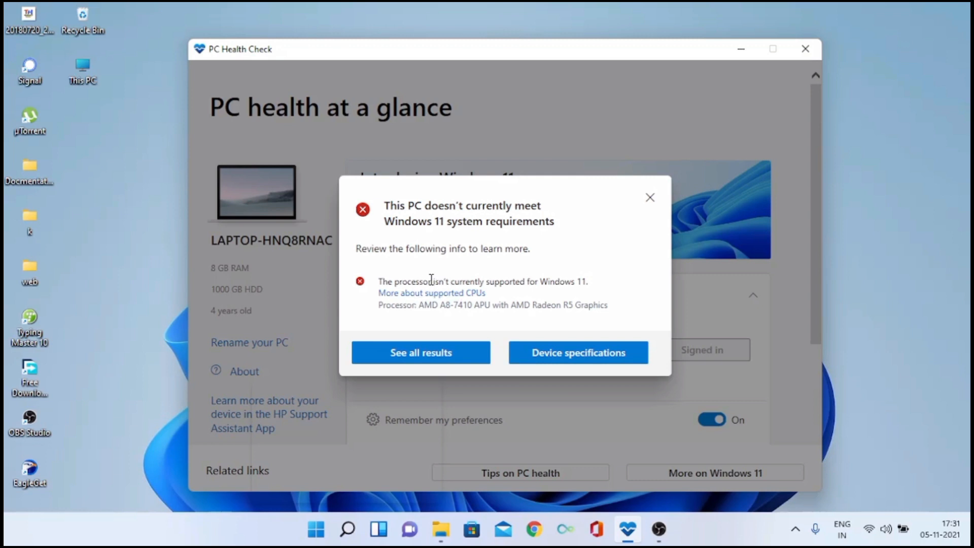
pyautogui.moveTo(379, 281); pyautogui.dragTo(577, 282)
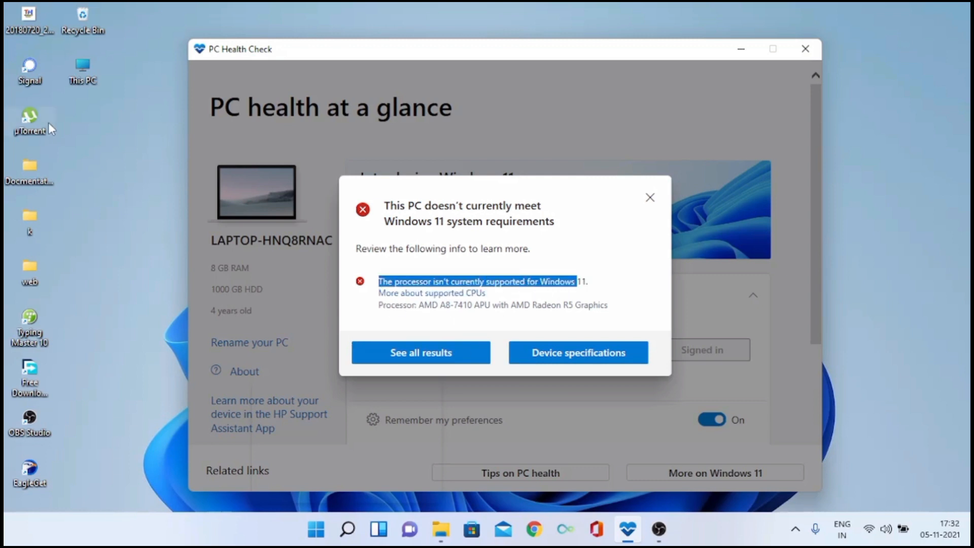
pyautogui.scroll(-4, 403, 302)
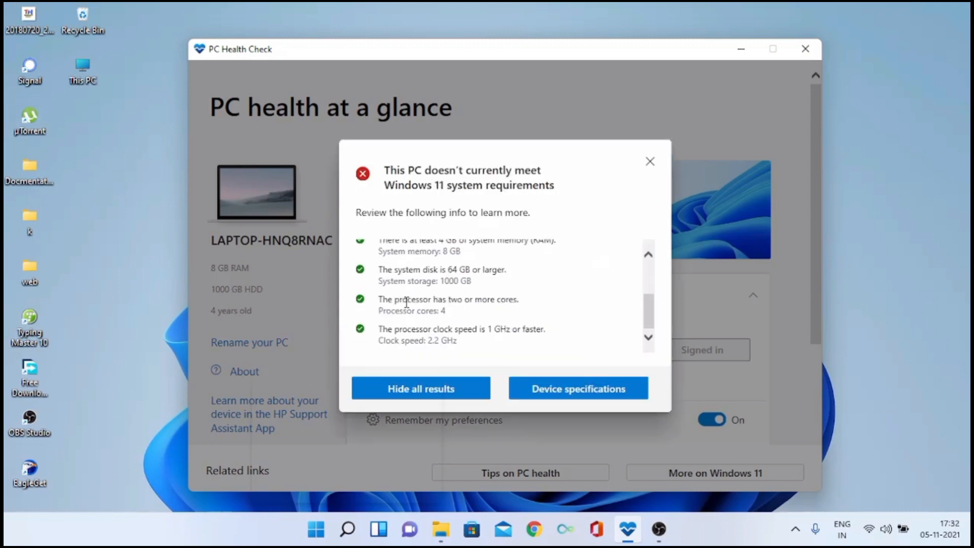
pyautogui.scroll(4, 404, 301)
pyautogui.click(646, 166)
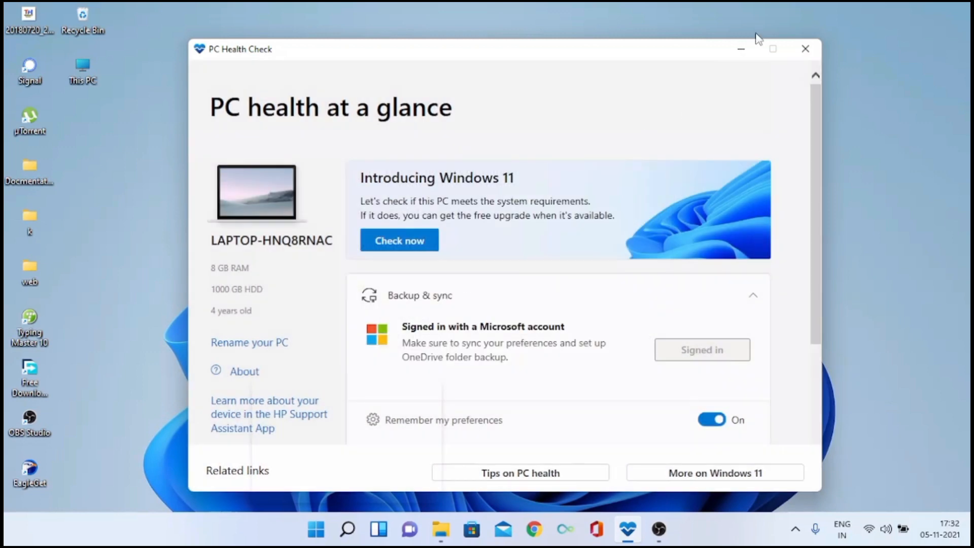
pyautogui.click(741, 52)
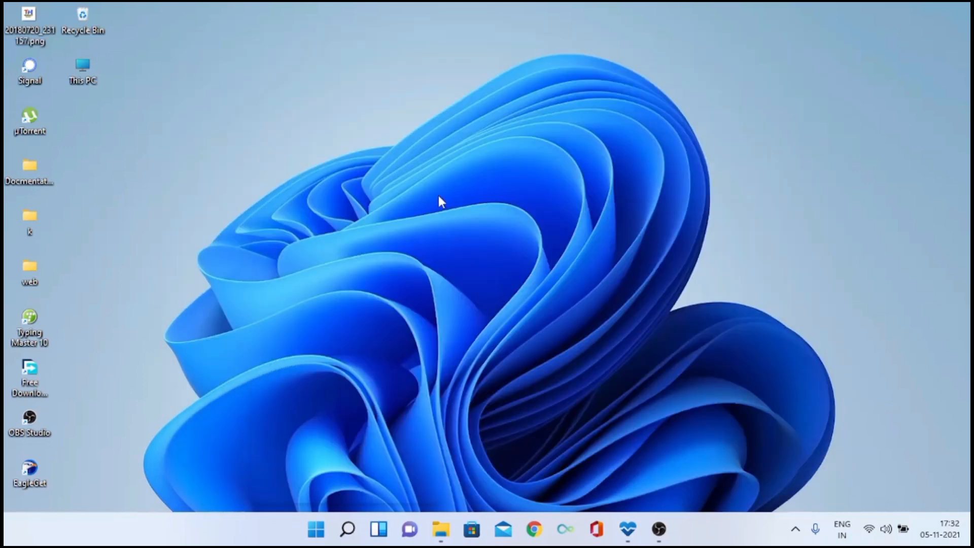
# Run winver to view the installed Windows version, and close the About Windows dialog
pyautogui.press('super+r')
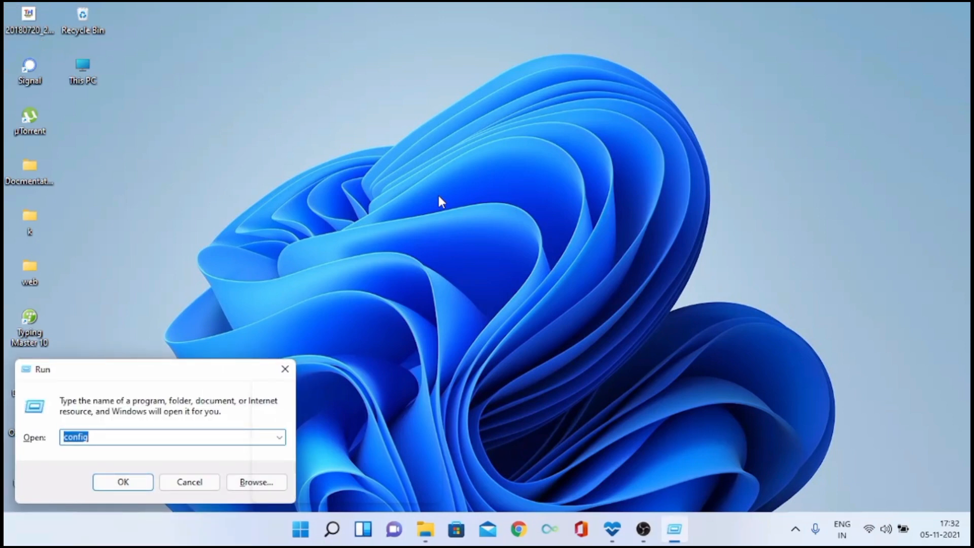
pyautogui.write('w')
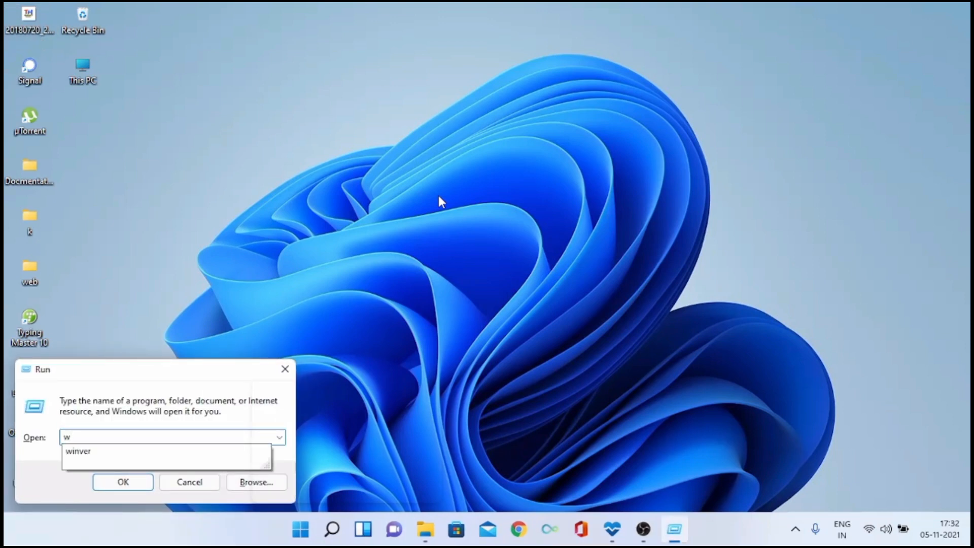
pyautogui.write('inver')
pyautogui.press('Return')
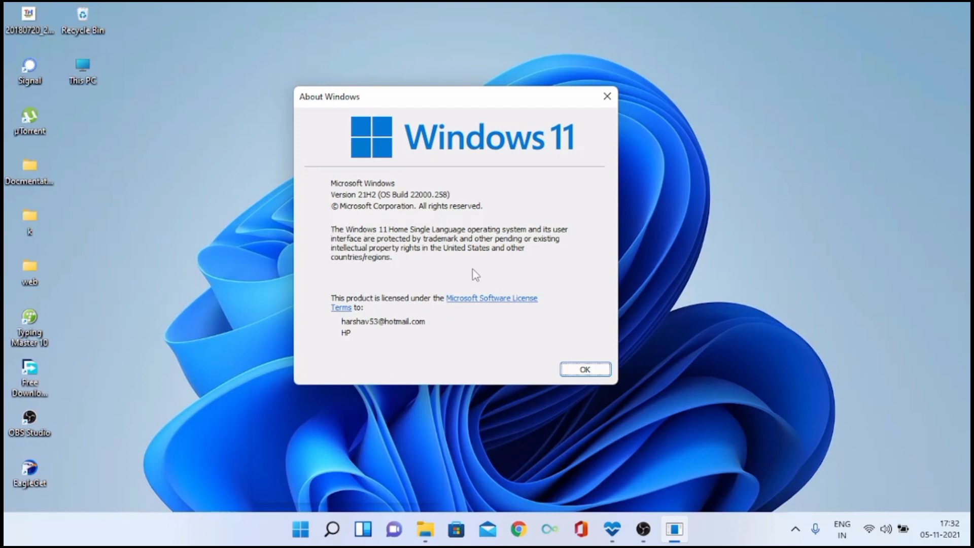
pyautogui.click(609, 373)
pyautogui.rightClick(446, 325)
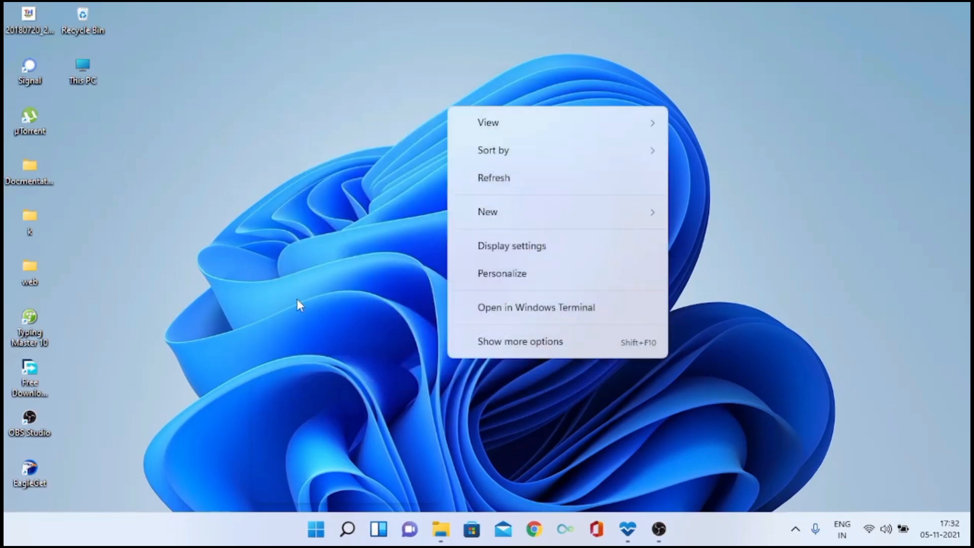
pyautogui.click(297, 302)
# Open the System About page in Settings, examine the processor and Windows edition, and minimize Settings
pyautogui.click(316, 529)
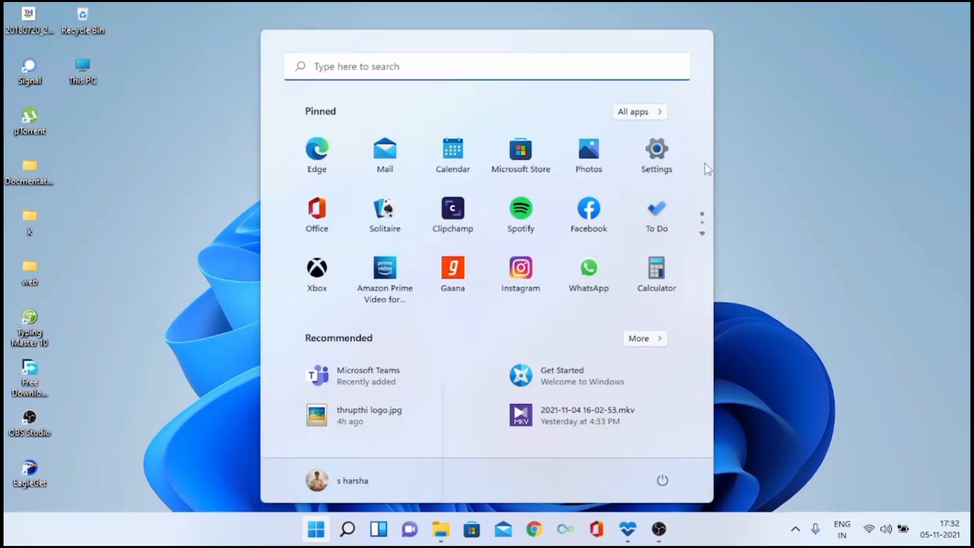
pyautogui.click(656, 155)
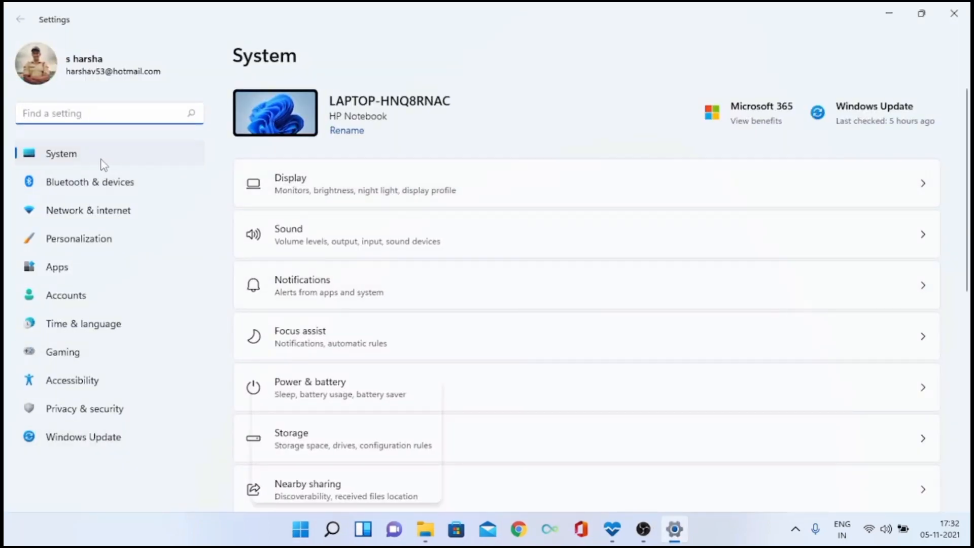
pyautogui.scroll(-8, 446, 259)
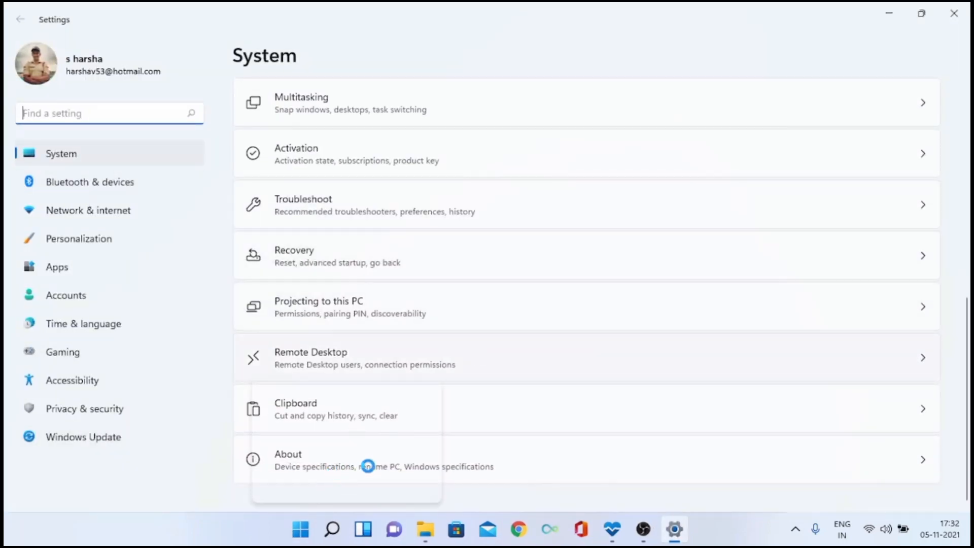
pyautogui.click(478, 471)
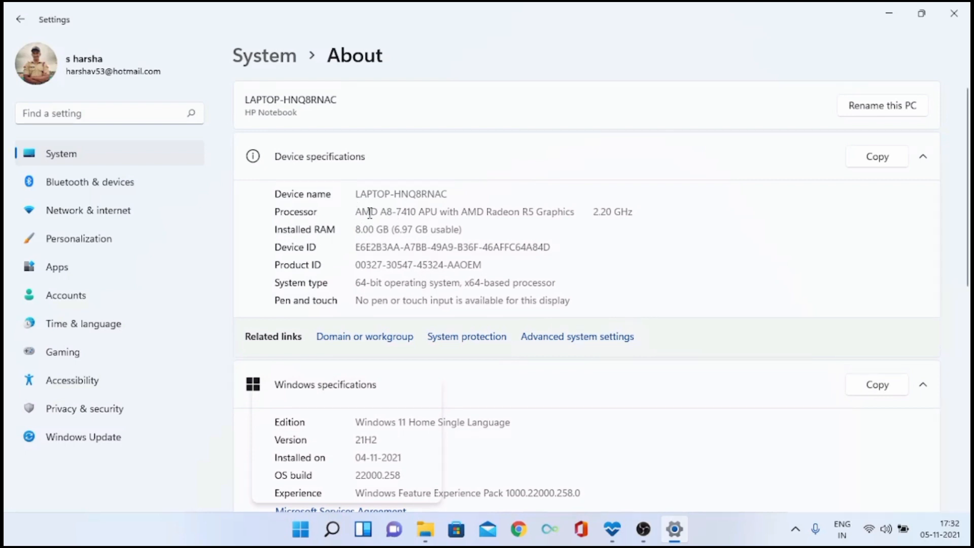
pyautogui.moveTo(367, 212); pyautogui.dragTo(439, 206)
pyautogui.scroll(-4, 713, 329)
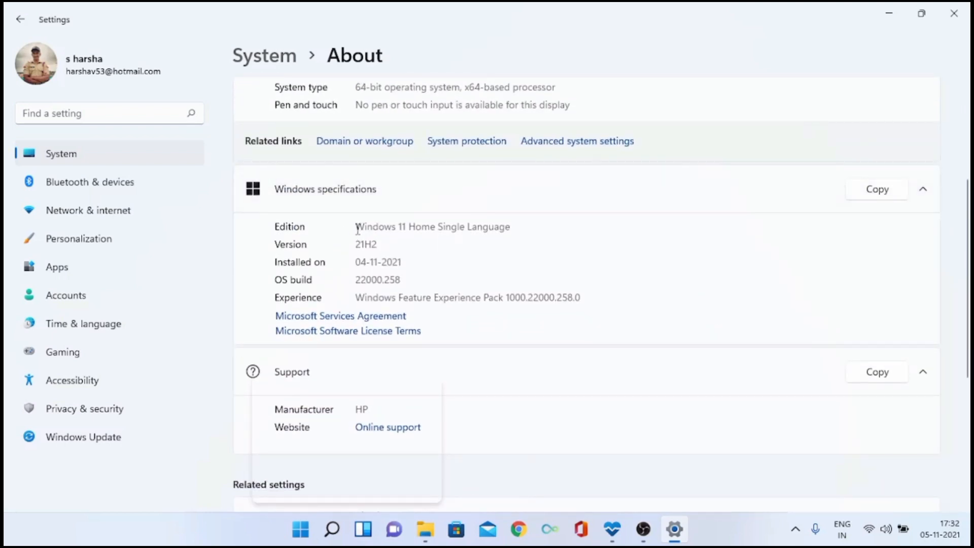
pyautogui.moveTo(358, 230); pyautogui.dragTo(515, 226)
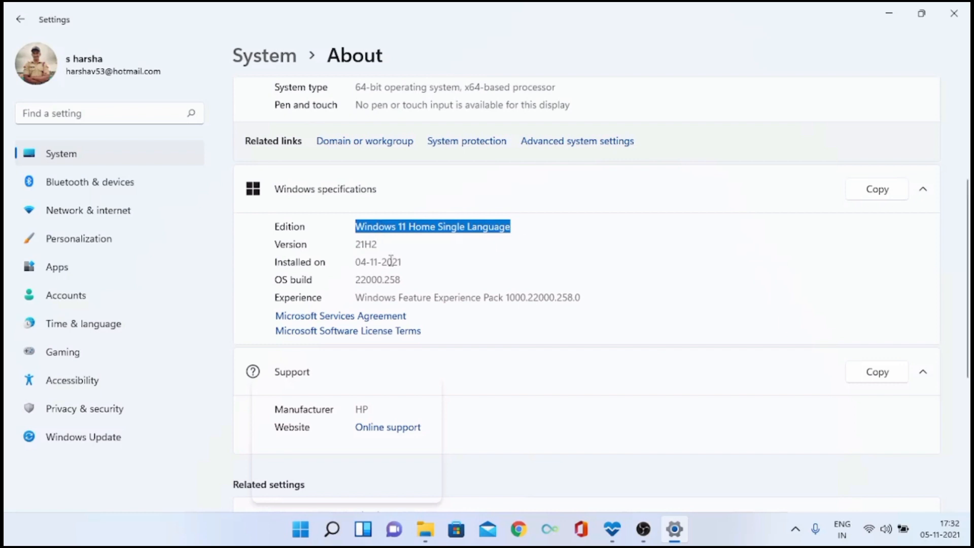
pyautogui.click(880, 20)
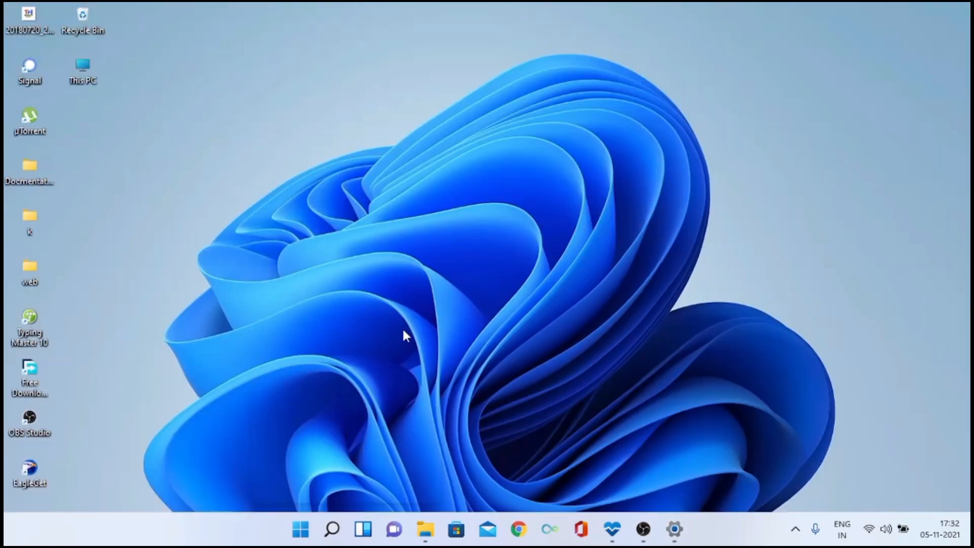
pyautogui.rightClick(502, 204)
pyautogui.click(562, 260)
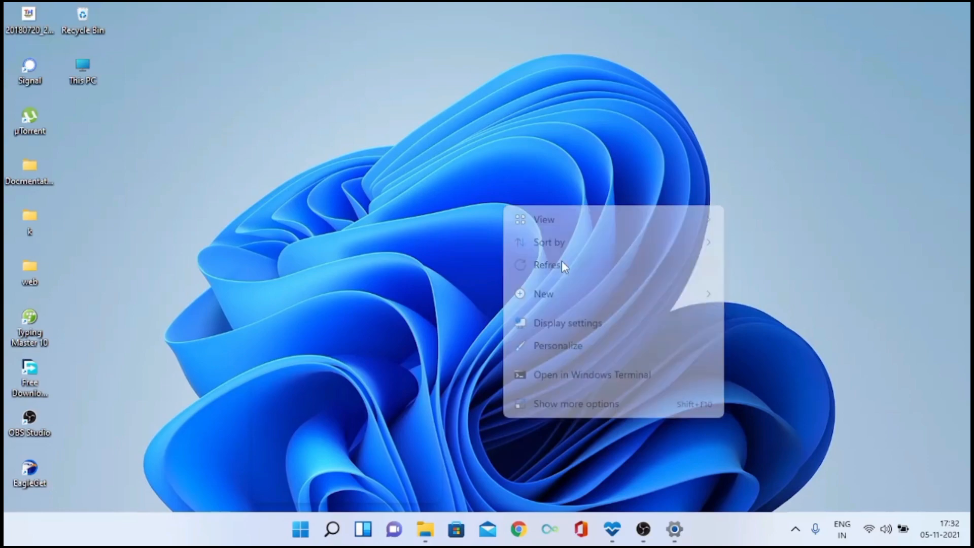